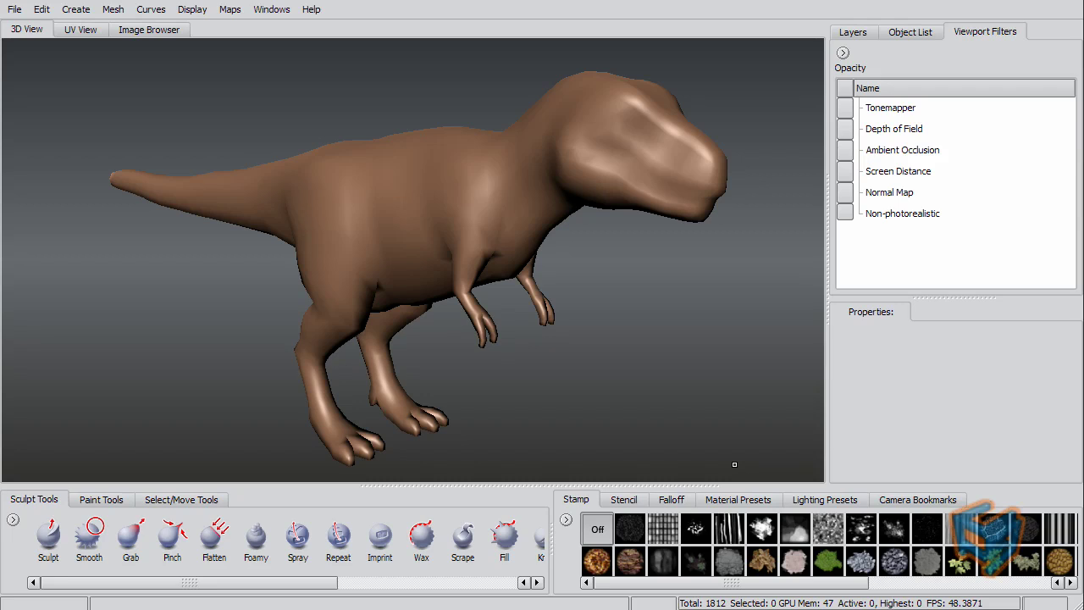
- Start a new scene without saving the old dinosaur and load the T Rex starting sculpture
{"action": "left_click", "coordinate": [113, 10]}
{"action": "mouse_move", "coordinate": [14, 10]}
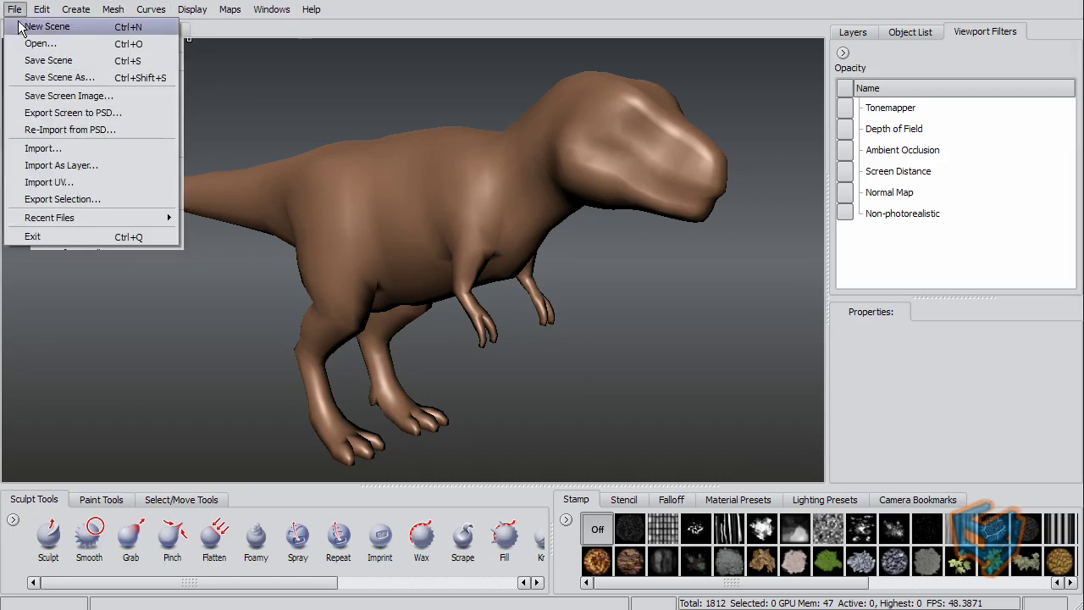
{"action": "left_click", "coordinate": [19, 28]}
{"action": "left_click", "coordinate": [551, 324]}
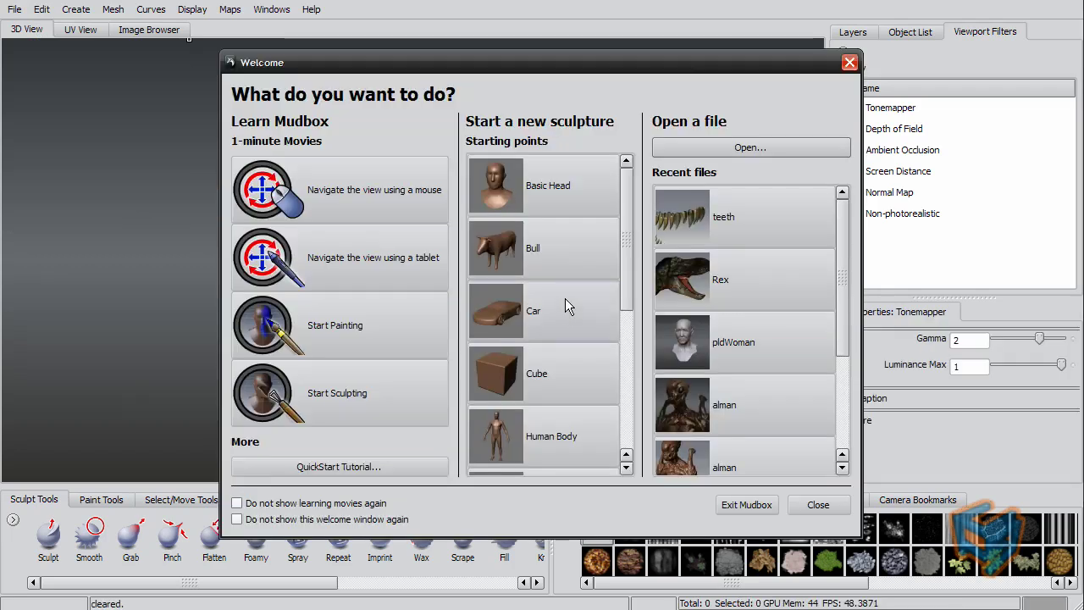
{"action": "mouse_move", "coordinate": [626, 221]}
{"action": "left_mouse_down"}
{"action": "mouse_move", "coordinate": [626, 234]}
{"action": "mouse_move", "coordinate": [626, 205]}
{"action": "mouse_move", "coordinate": [627, 222]}
{"action": "left_mouse_up"}
{"action": "left_click_drag", "start_coordinate": [627, 282], "coordinate": [620, 436]}
{"action": "left_click", "coordinate": [501, 395]}
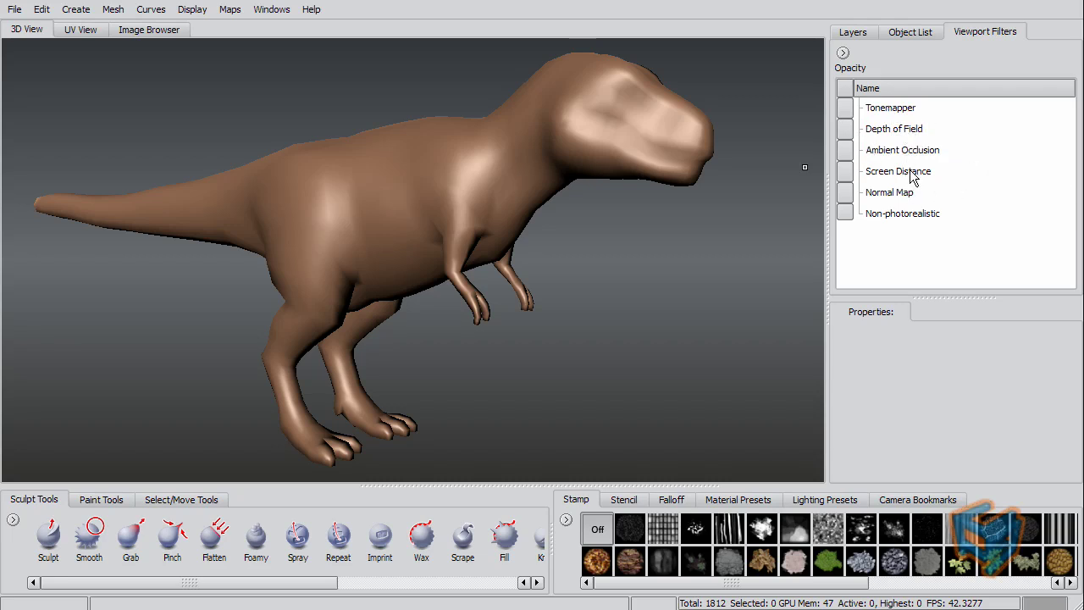
- Enable the Screen Distance filter and try Invert on, then turn it back off
{"action": "left_click", "coordinate": [845, 171]}
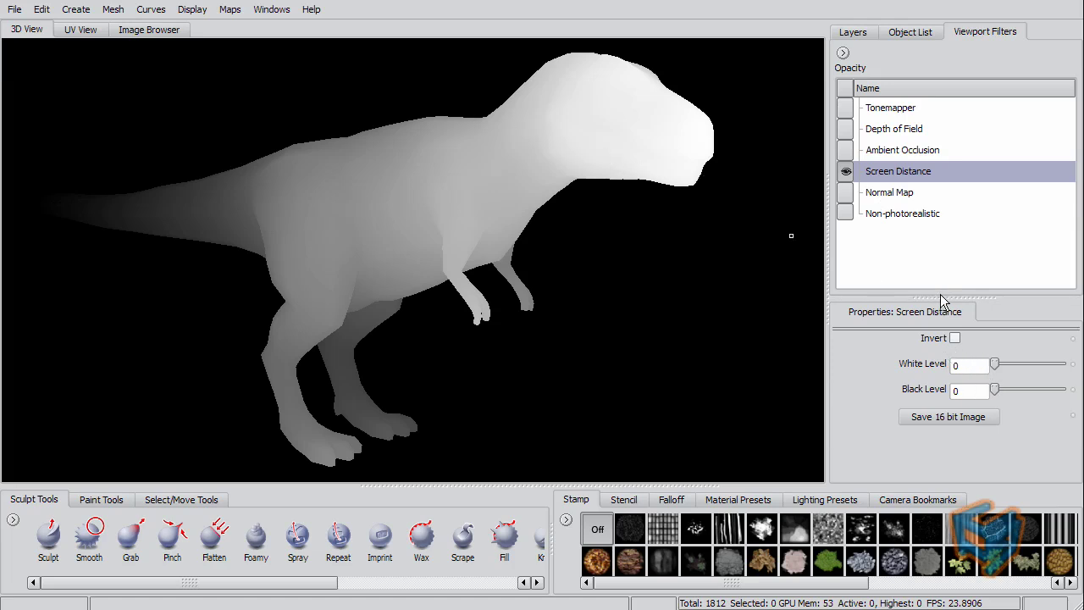
{"action": "left_click", "coordinate": [954, 338]}
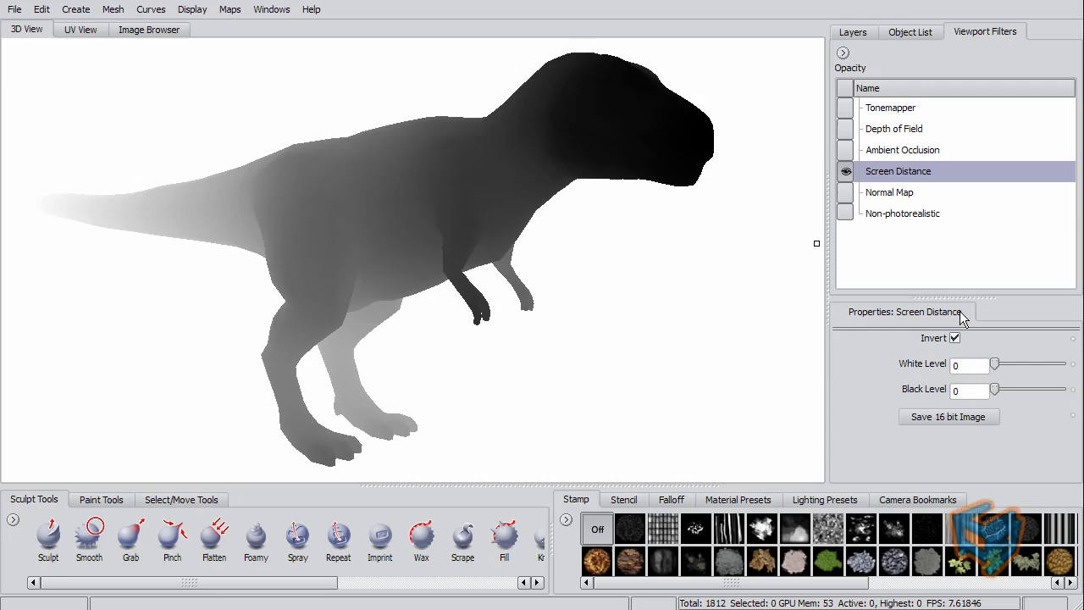
{"action": "left_click", "coordinate": [954, 338]}
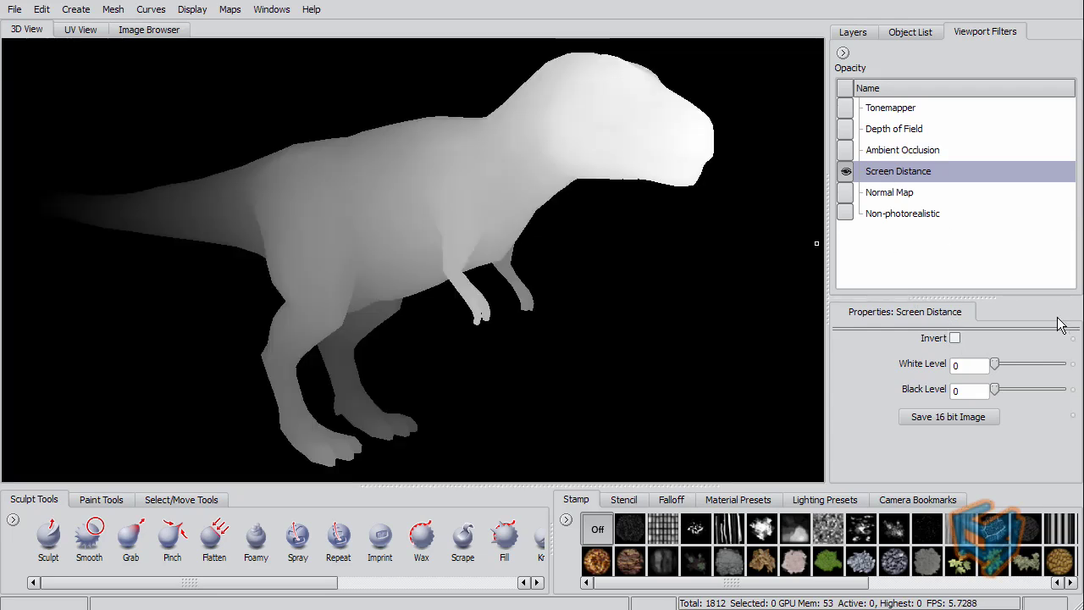
- Test White Level values such as 5, then set White Level to 0
{"action": "left_click_drag", "start_coordinate": [994, 363], "coordinate": [1083, 364]}
{"action": "left_click", "coordinate": [980, 369]}
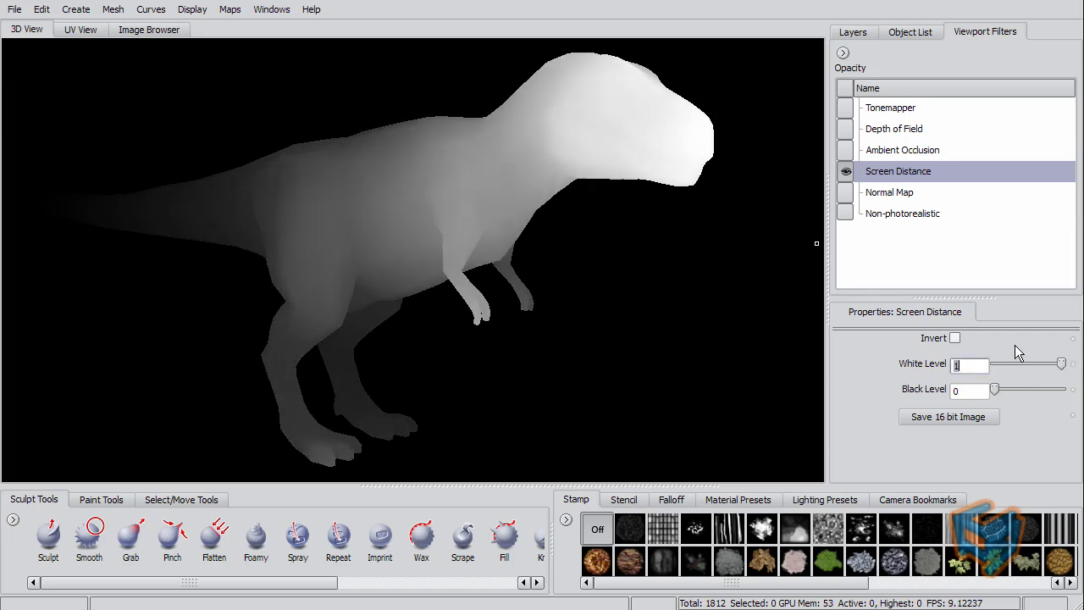
{"action": "type", "text": "5"}
{"action": "left_click_drag", "start_coordinate": [1045, 364], "coordinate": [1083, 364]}
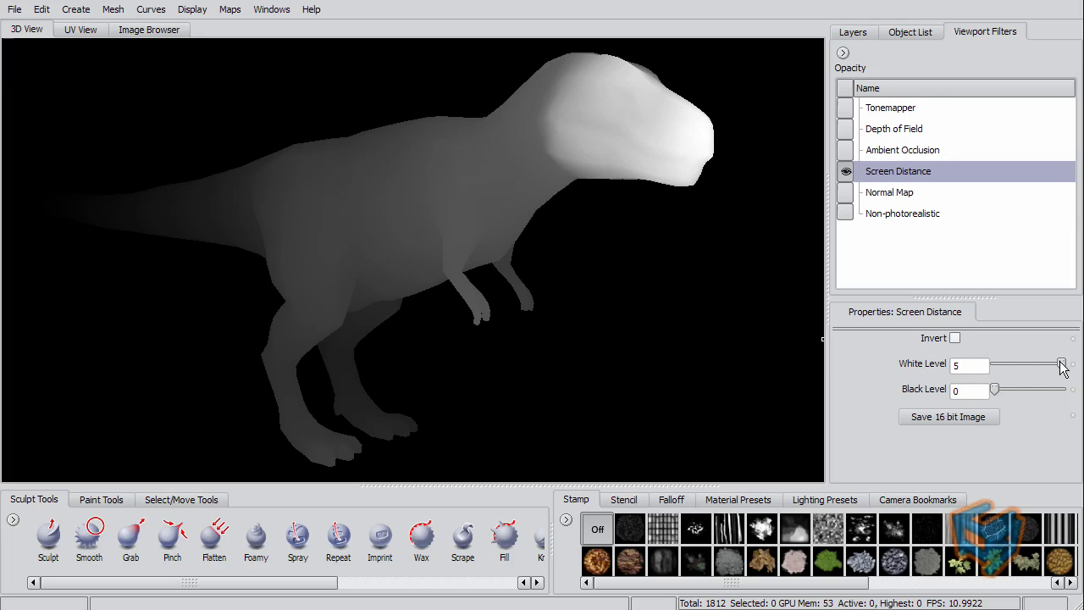
{"action": "mouse_move", "coordinate": [1061, 364]}
{"action": "left_mouse_down"}
{"action": "mouse_move", "coordinate": [996, 365]}
{"action": "mouse_move", "coordinate": [1005, 365]}
{"action": "left_mouse_up"}
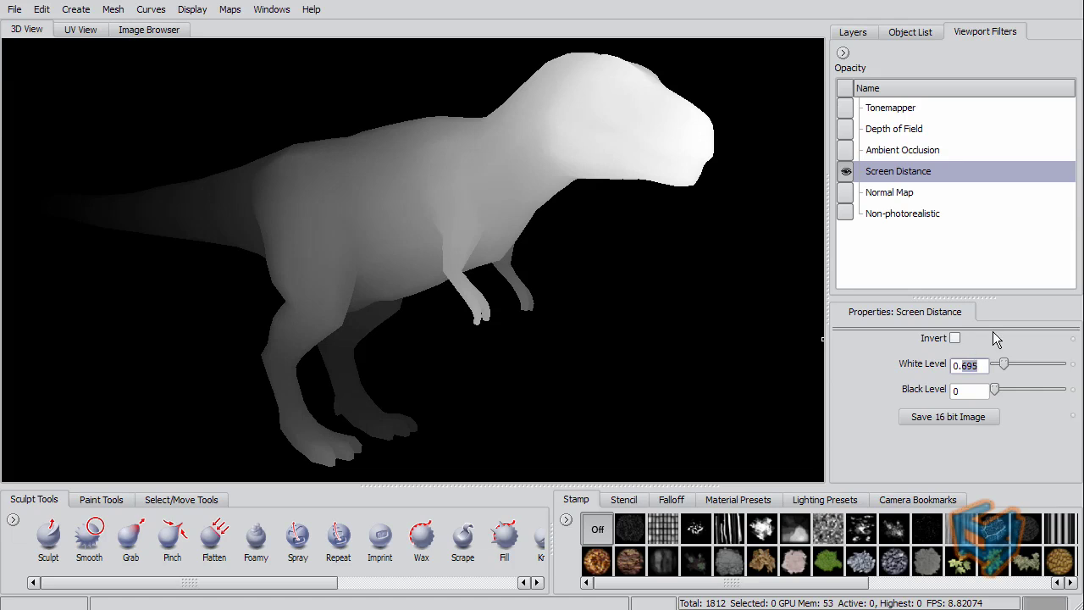
{"action": "type", "text": "0"}
- Try small negative Black Level values, then clear the decimals so Black Level is 0
{"action": "left_click", "coordinate": [978, 393]}
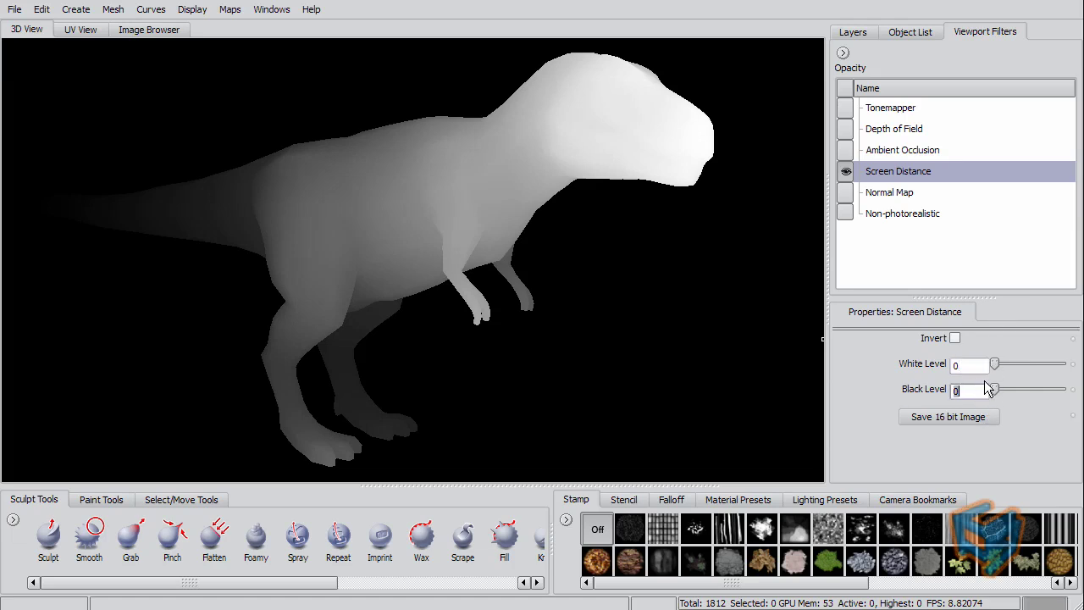
{"action": "type", "text": "-5"}
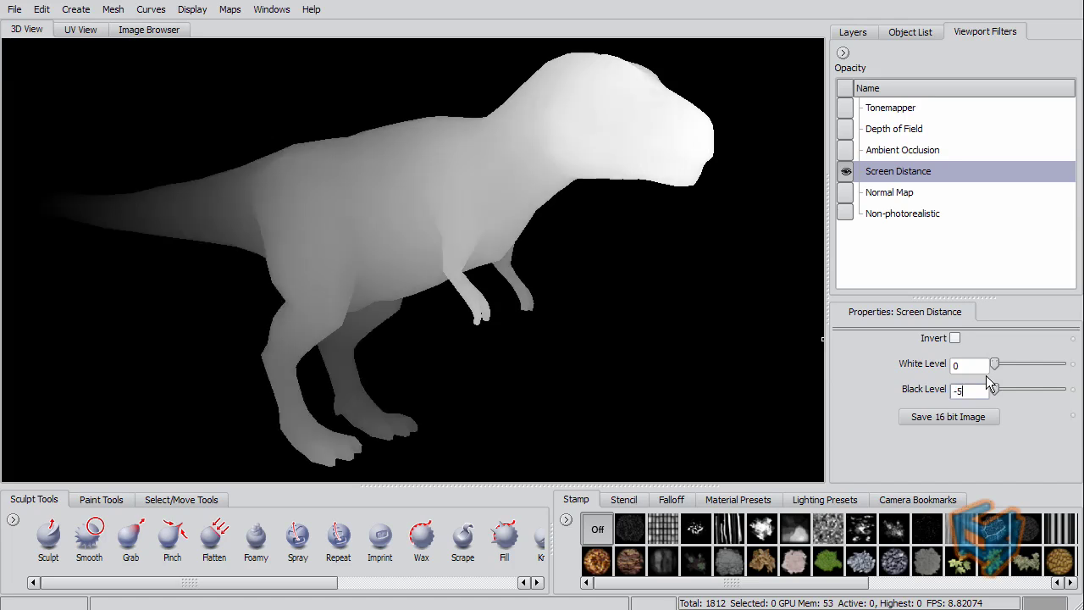
{"action": "left_click_drag", "start_coordinate": [998, 391], "coordinate": [1055, 388]}
{"action": "left_click_drag", "start_coordinate": [982, 391], "coordinate": [959, 390]}
{"action": "key", "text": "BackSpace"}
{"action": "key", "text": "BackSpace"}
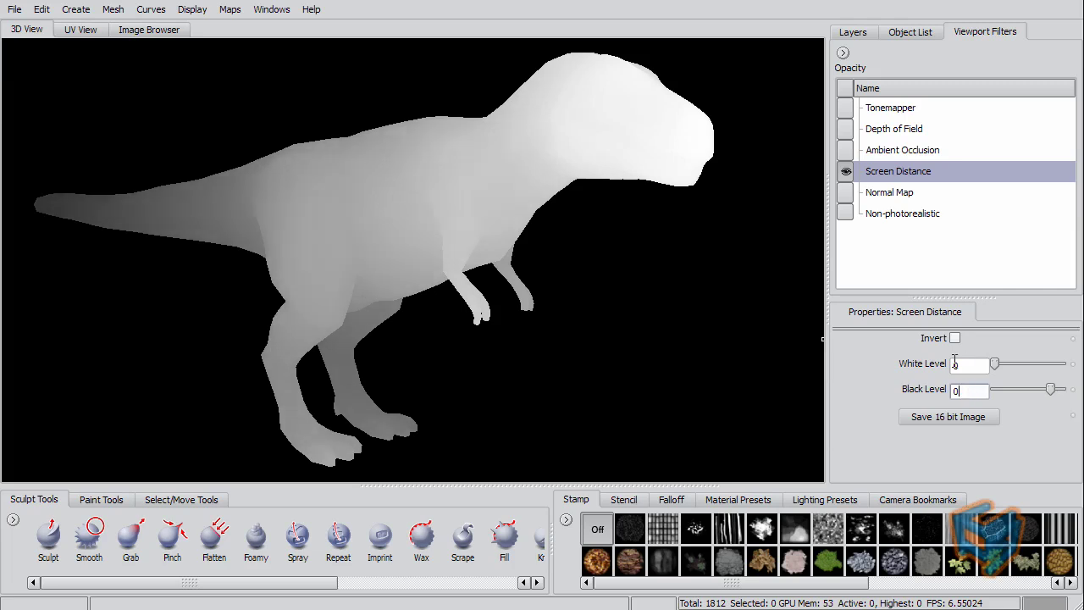
{"action": "left_click_drag", "start_coordinate": [523, 298], "coordinate": [611, 262], "text": "alt"}
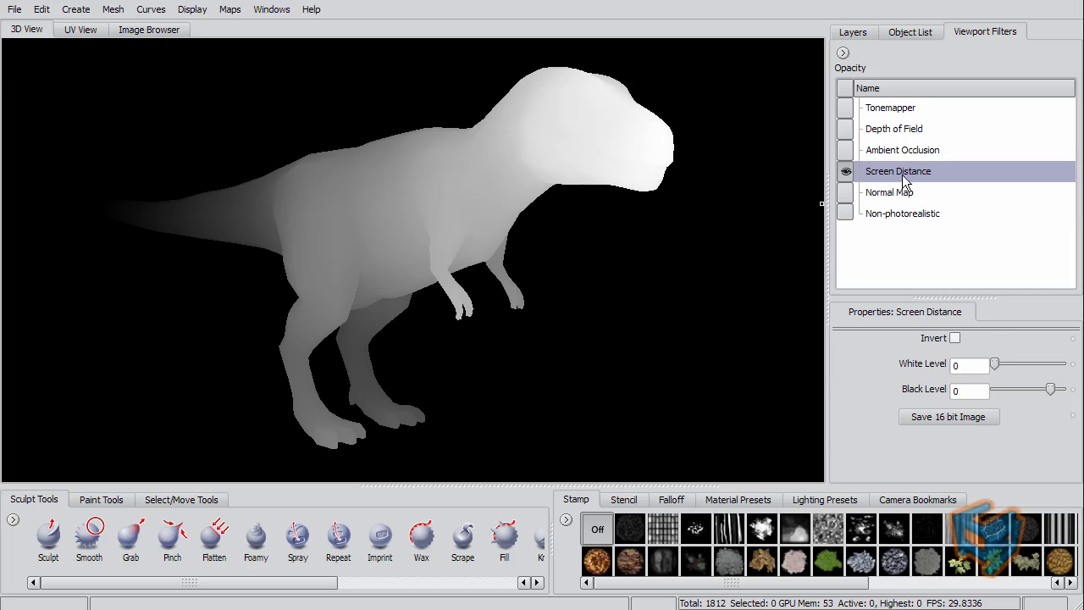
- Swap Screen Distance for the Normal Map filter and view the whole T Rex
{"action": "left_click", "coordinate": [844, 172]}
{"action": "left_click", "coordinate": [925, 195]}
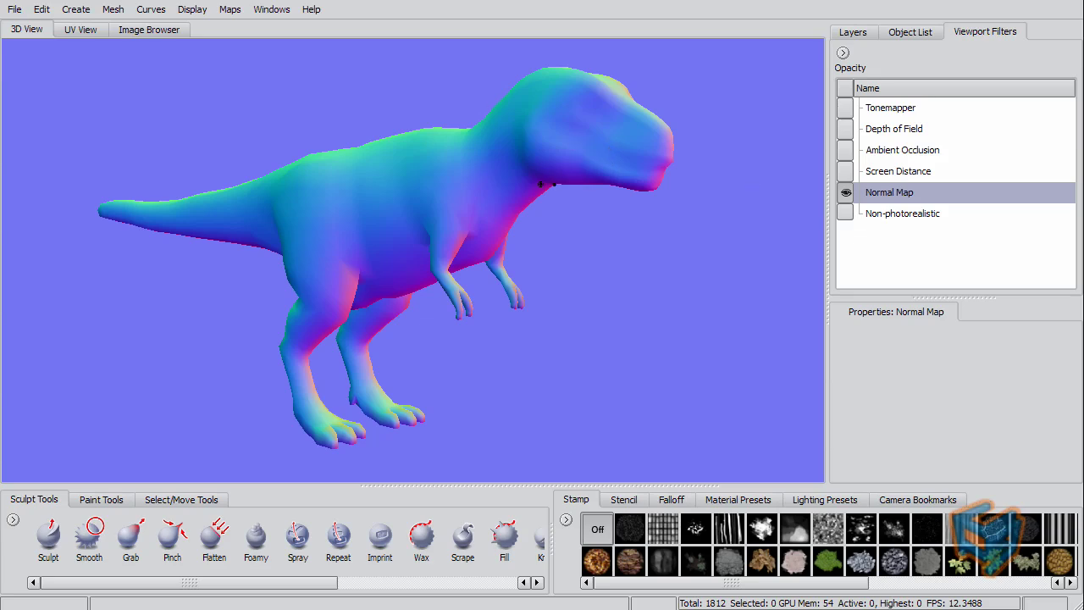
{"action": "left_click_drag", "start_coordinate": [540, 185], "coordinate": [523, 142], "text": "alt"}
{"action": "right_click_drag", "start_coordinate": [522, 143], "coordinate": [472, 139], "text": "alt"}
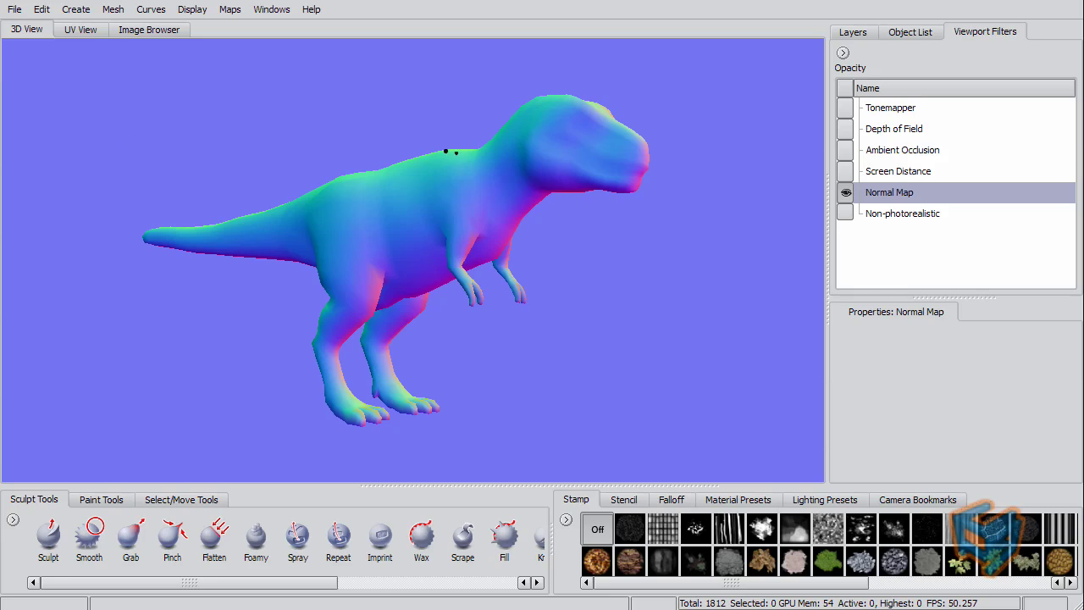
{"action": "left_click", "coordinate": [14, 9]}
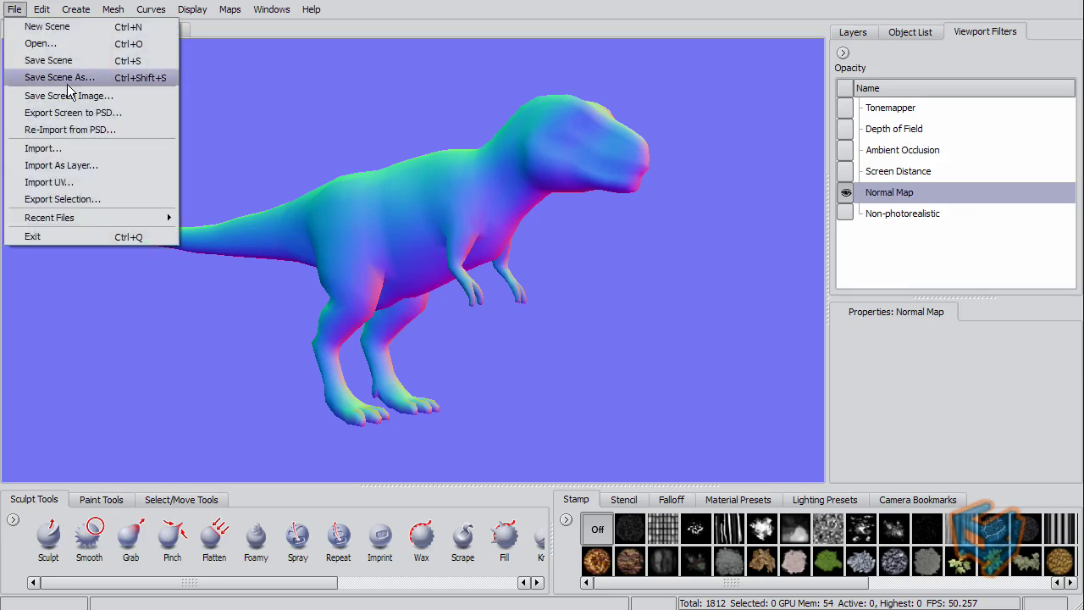
{"action": "left_click", "coordinate": [112, 100]}
{"action": "left_click_drag", "start_coordinate": [451, 213], "coordinate": [402, 212]}
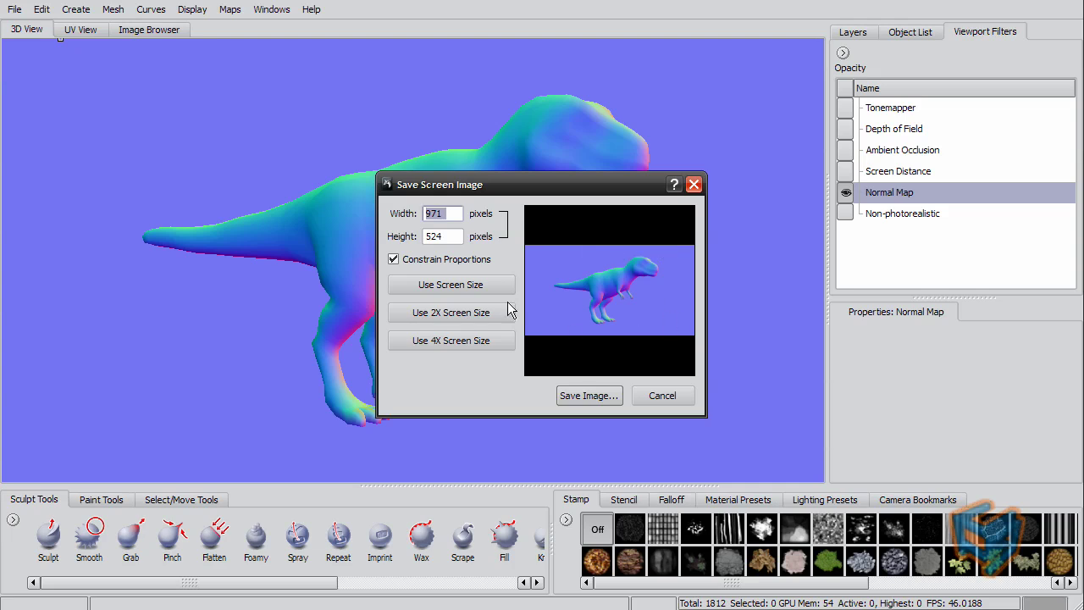
{"action": "left_click_drag", "start_coordinate": [591, 193], "coordinate": [546, 190]}
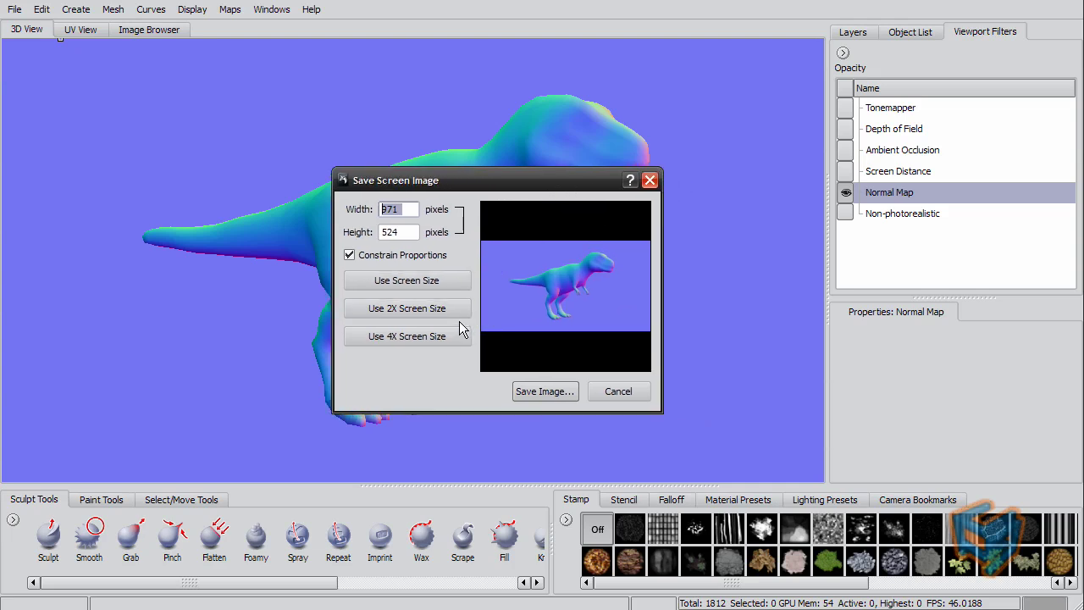
{"action": "left_click", "coordinate": [649, 181]}
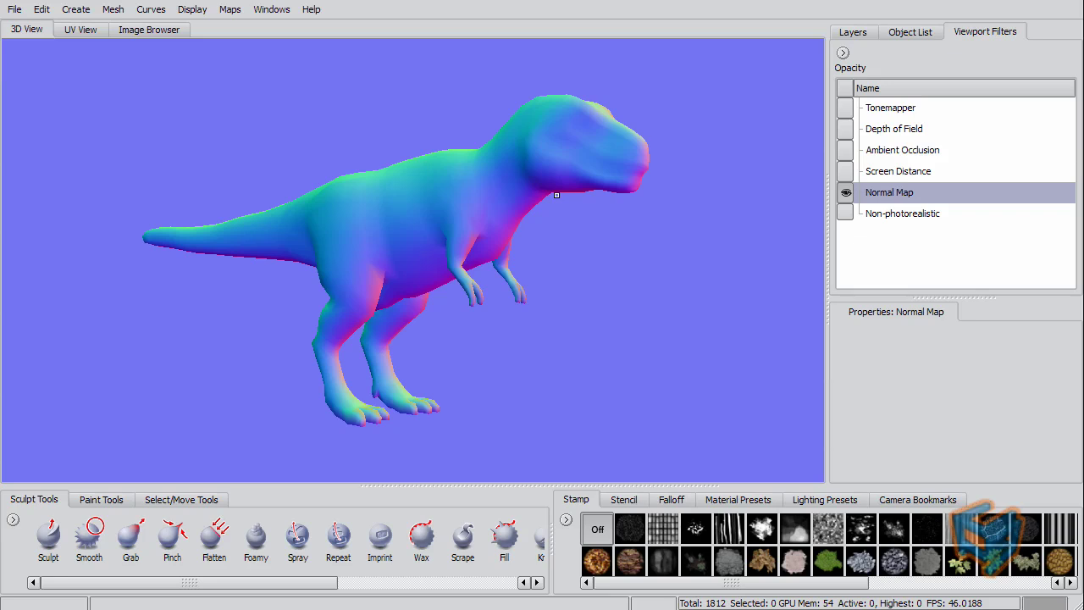
- Switch from the Normal Map filter to the Non-photorealistic filter
{"action": "left_click", "coordinate": [846, 193]}
{"action": "left_click", "coordinate": [897, 216]}
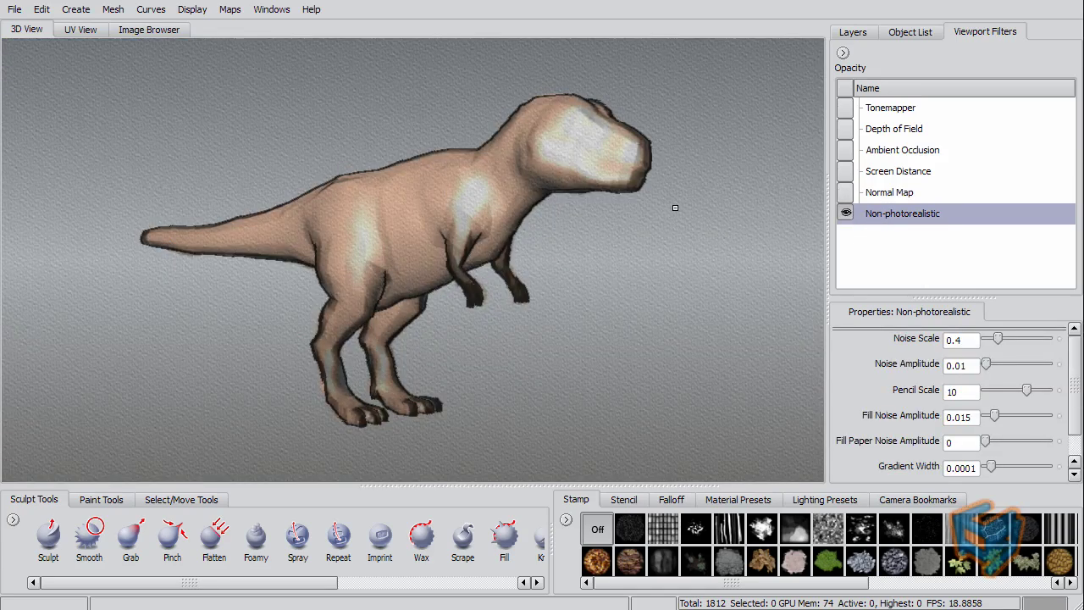
{"action": "left_click_drag", "start_coordinate": [525, 193], "coordinate": [462, 180], "text": "alt"}
- Turn on Flat Lighting and subdivide the T Rex to level 1 (7248 polygons)
{"action": "right_click", "coordinate": [569, 257]}
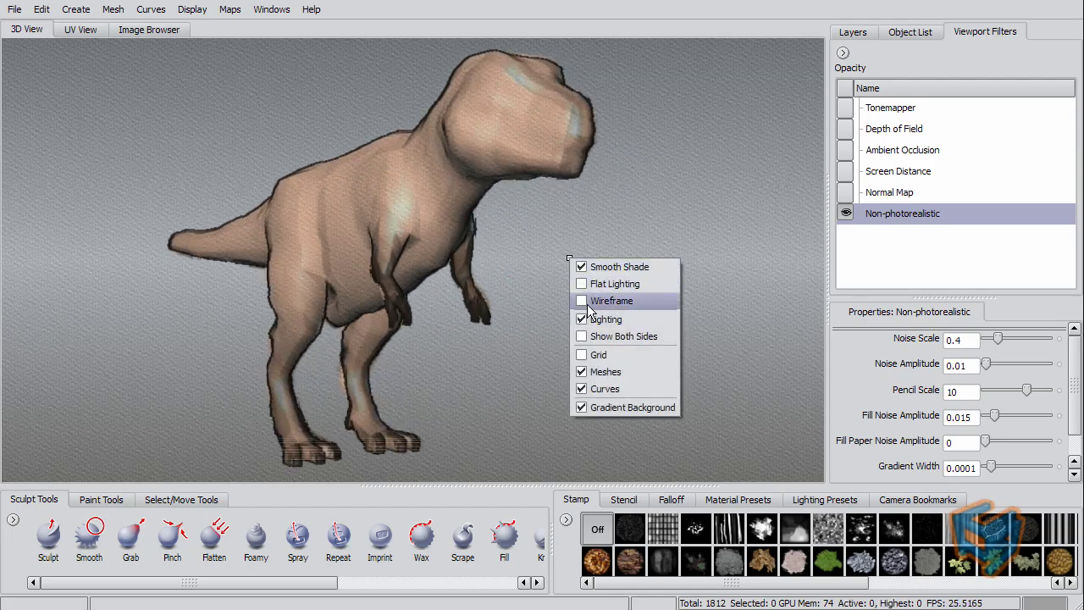
{"action": "left_click", "coordinate": [584, 285]}
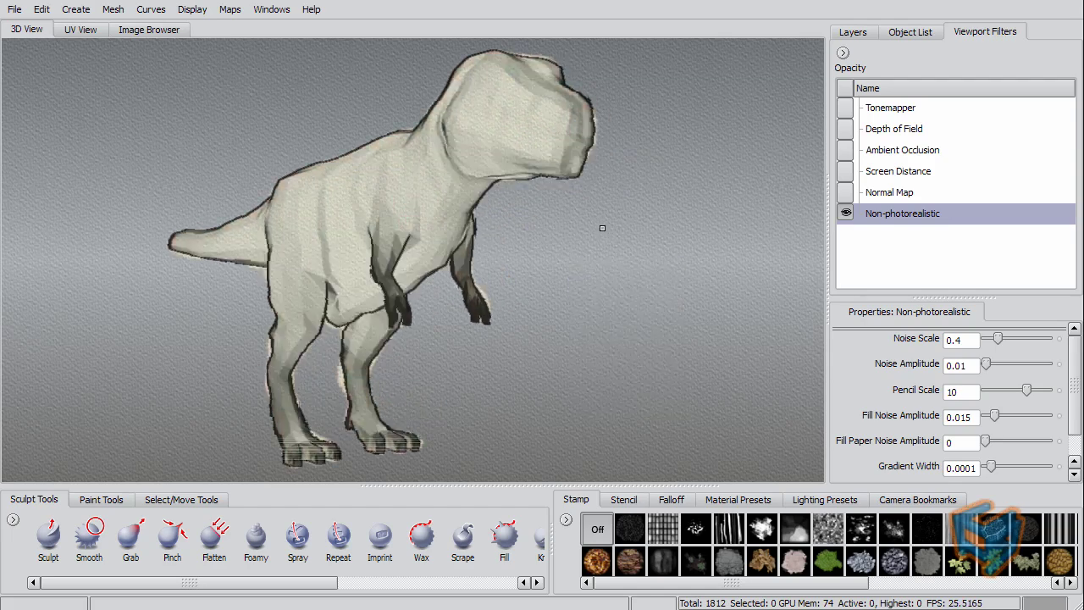
{"action": "right_click_drag", "start_coordinate": [437, 253], "coordinate": [499, 251], "text": "alt"}
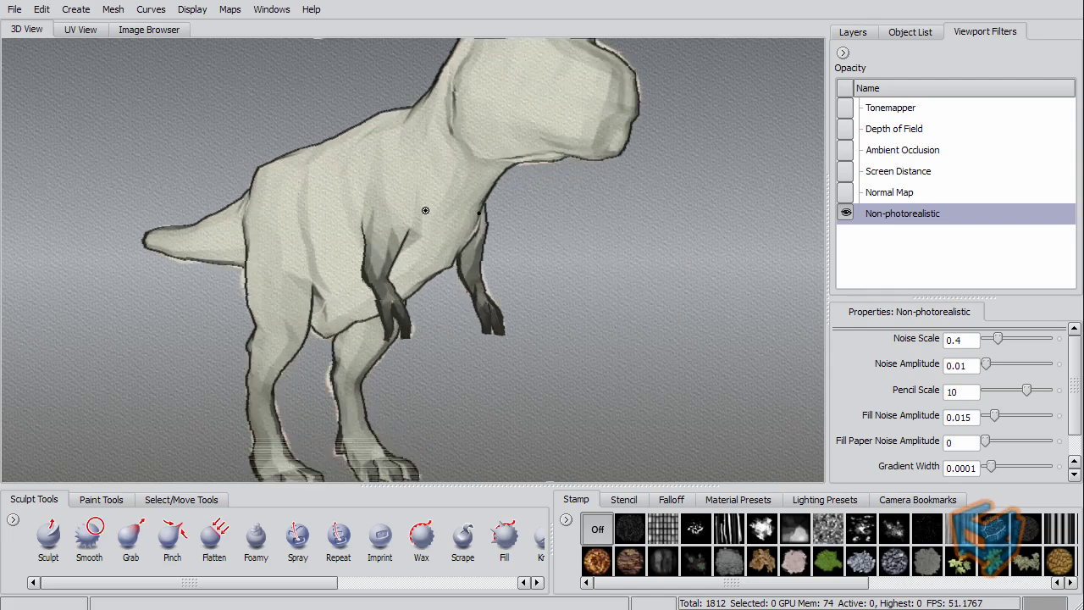
{"action": "key", "text": "shift+d"}
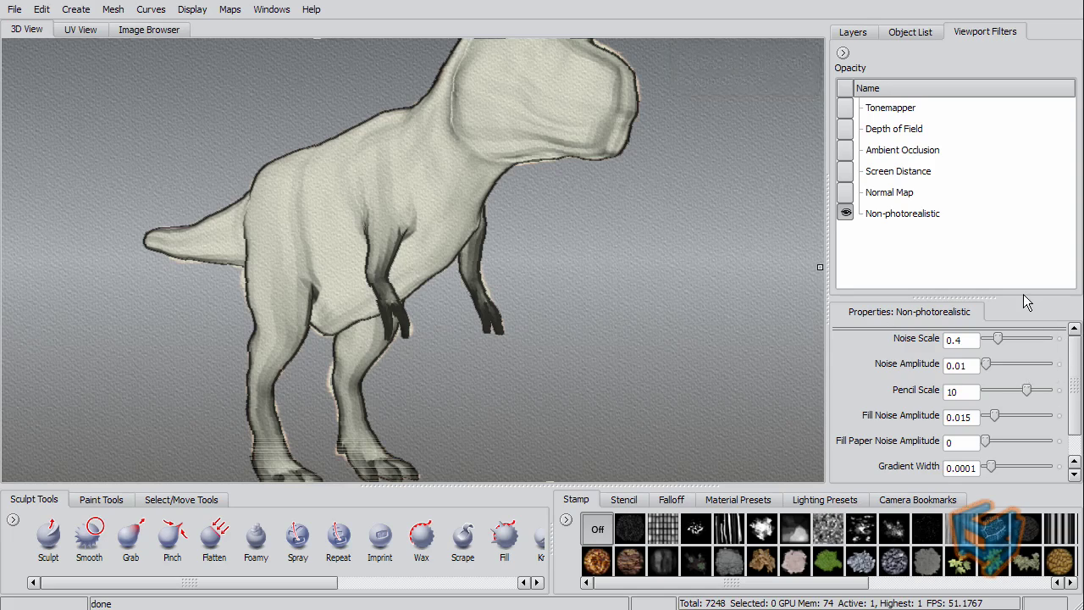
- Set the Non-photorealistic Noise Scale to 0.506
{"action": "left_click_drag", "start_coordinate": [957, 297], "coordinate": [957, 259]}
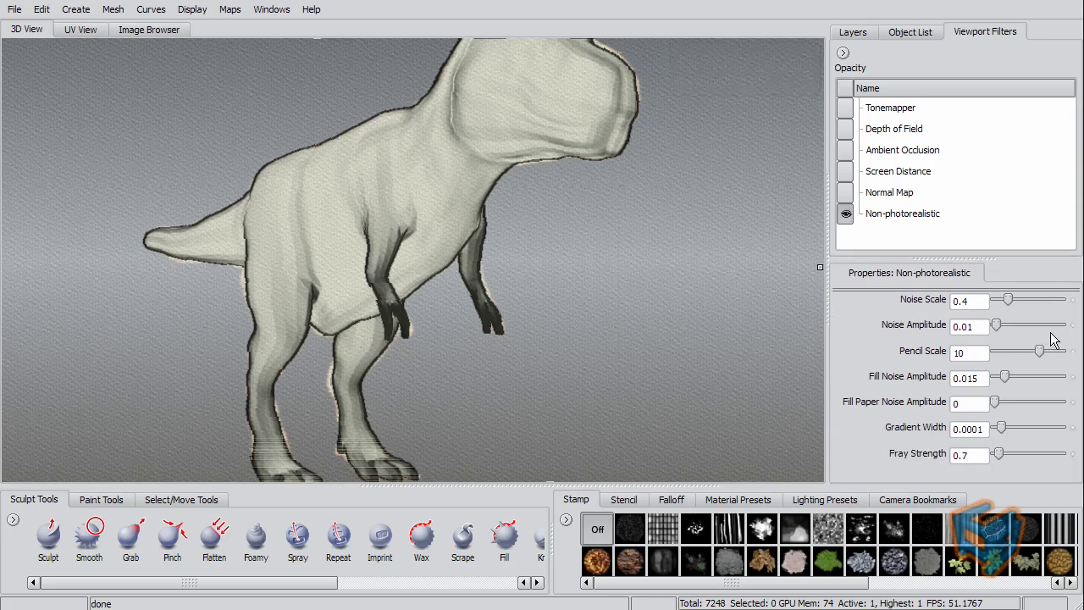
{"action": "scroll", "coordinate": [442, 291], "scroll_direction": "down", "scroll_amount": 3}
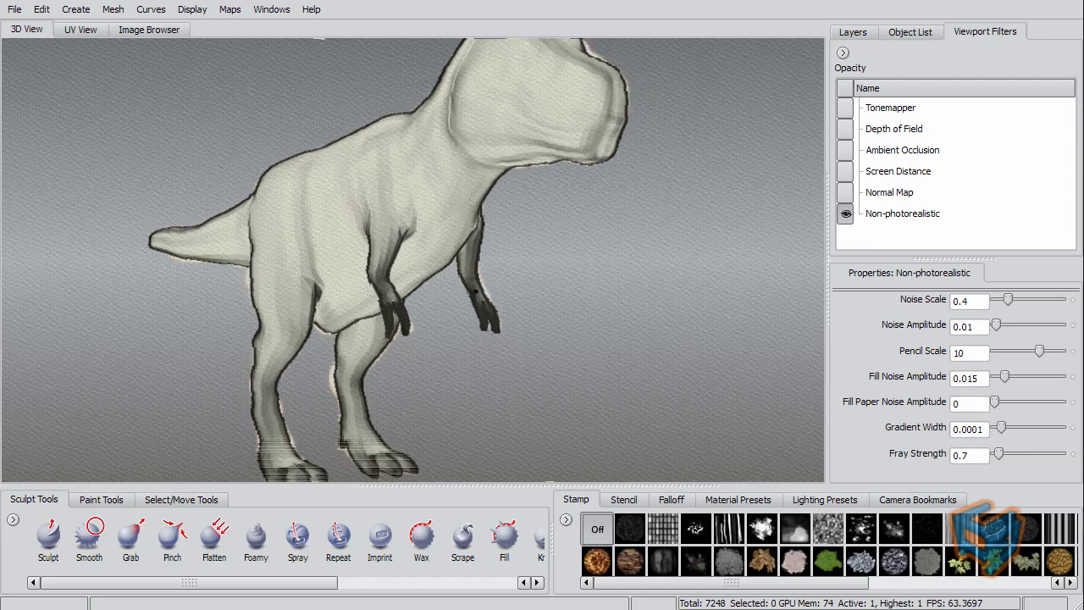
{"action": "left_click_drag", "start_coordinate": [1007, 299], "coordinate": [1013, 299]}
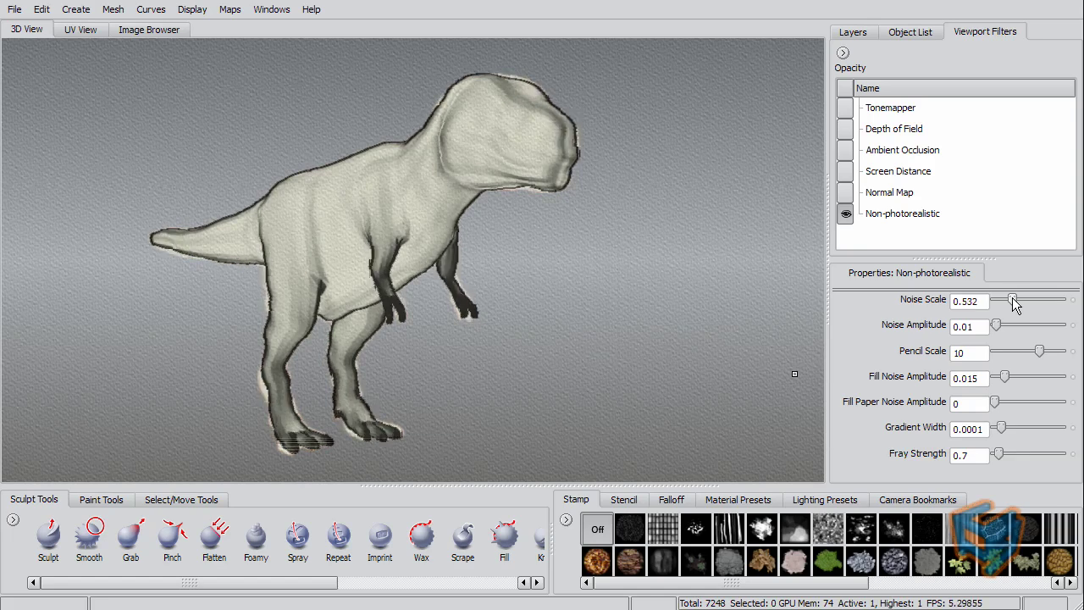
{"action": "left_click_drag", "start_coordinate": [1013, 299], "coordinate": [1012, 299]}
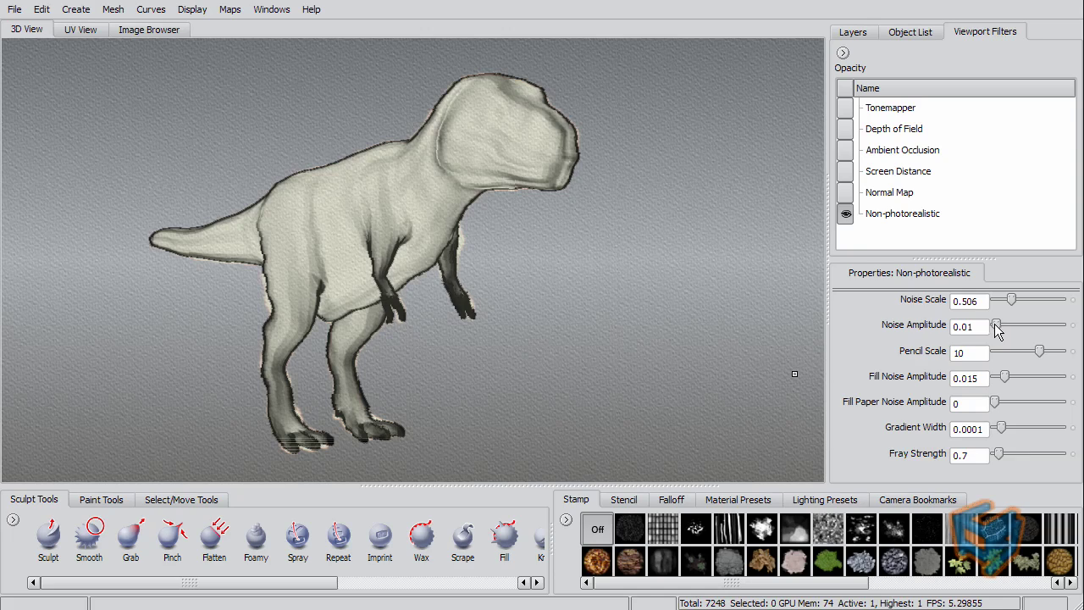
- Set Noise Amplitude to 0.02, compare it with no amplitude, then restore 0.02
{"action": "left_click_drag", "start_coordinate": [995, 330], "coordinate": [997, 330]}
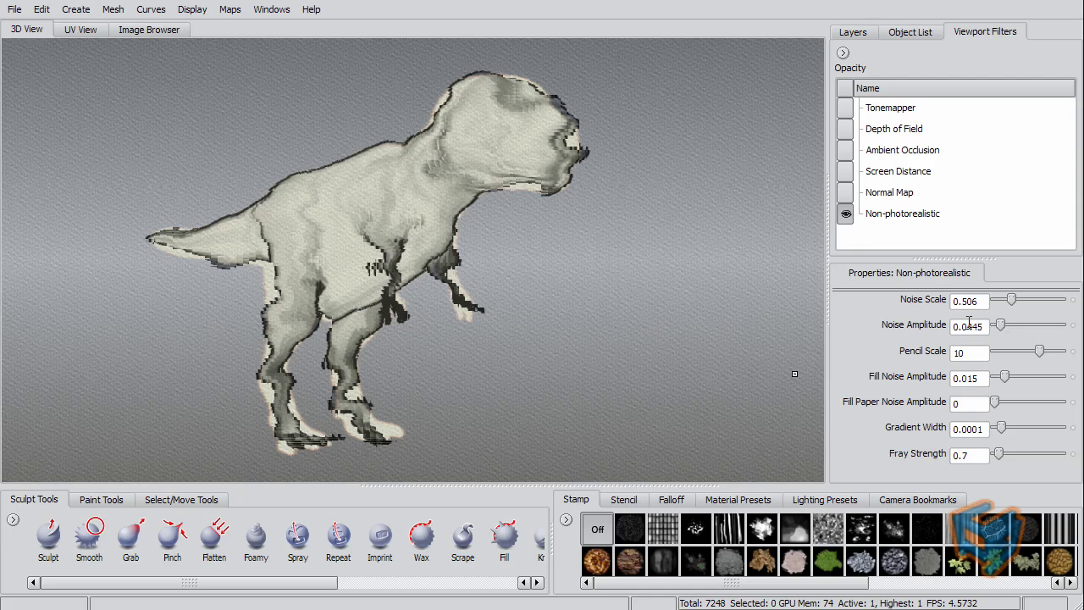
{"action": "double_click", "coordinate": [968, 326]}
{"action": "type", "text": "0.02"}
{"action": "key", "text": "Return"}
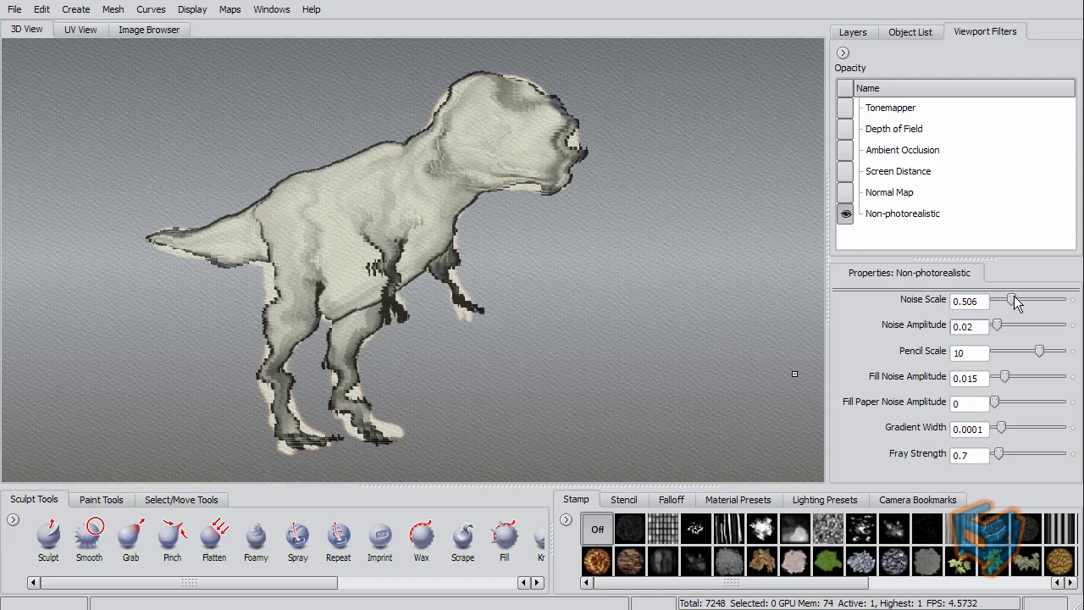
{"action": "left_click_drag", "start_coordinate": [997, 329], "coordinate": [993, 331]}
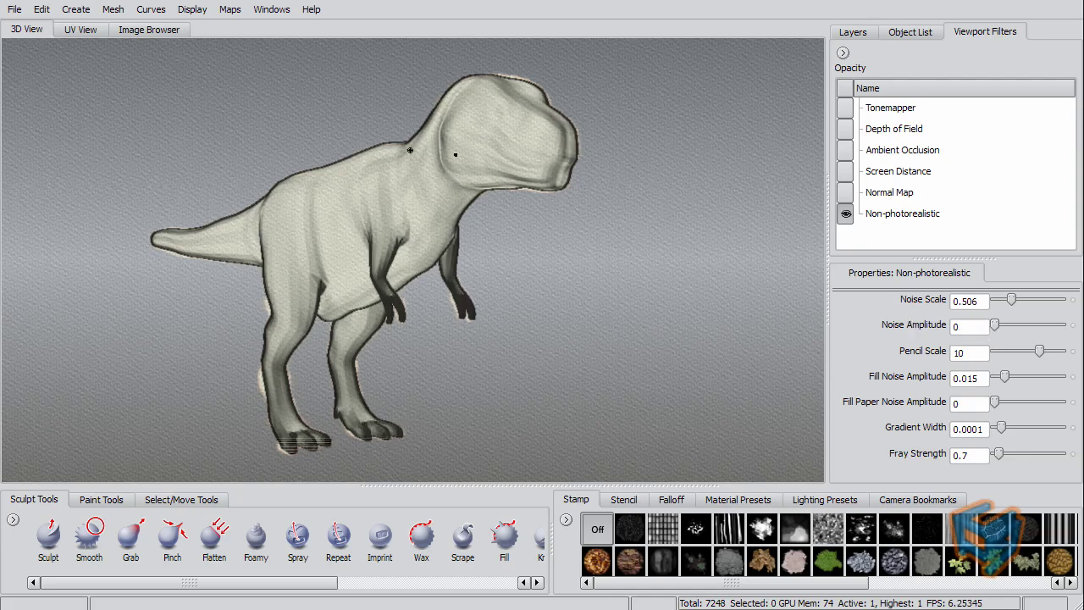
{"action": "left_click", "coordinate": [973, 324]}
{"action": "type", "text": "0.02"}
{"action": "key", "text": "Return"}
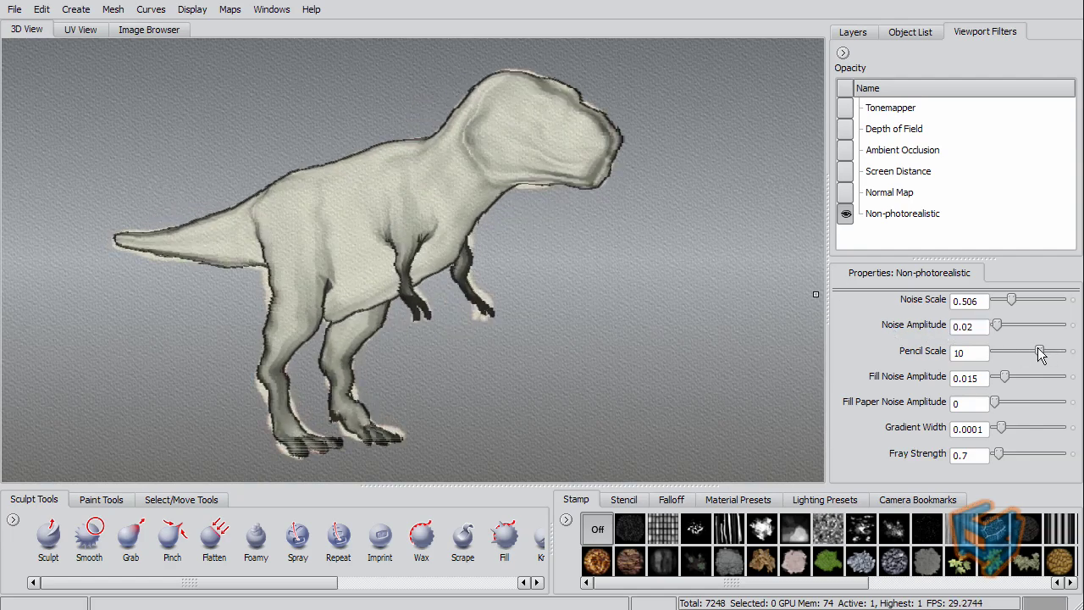
- Set Pencil Scale 0, Fill Noise 0.0481, Paper Noise 2.72, Gradient Width .000367, Fray Strength 2.28772
{"action": "left_click_drag", "start_coordinate": [1041, 356], "coordinate": [997, 356]}
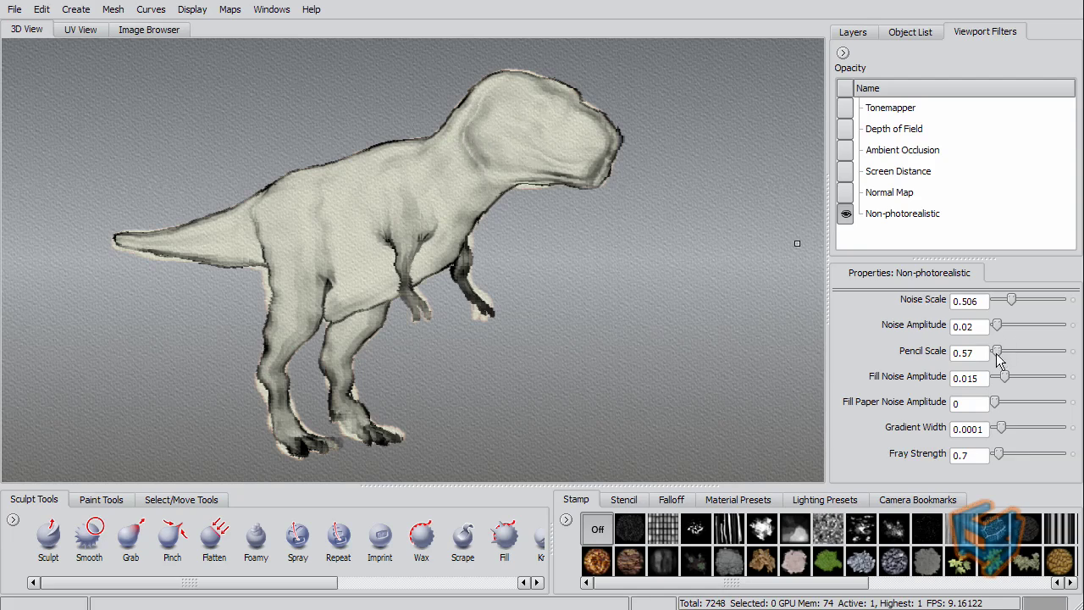
{"action": "left_click_drag", "start_coordinate": [997, 357], "coordinate": [994, 359]}
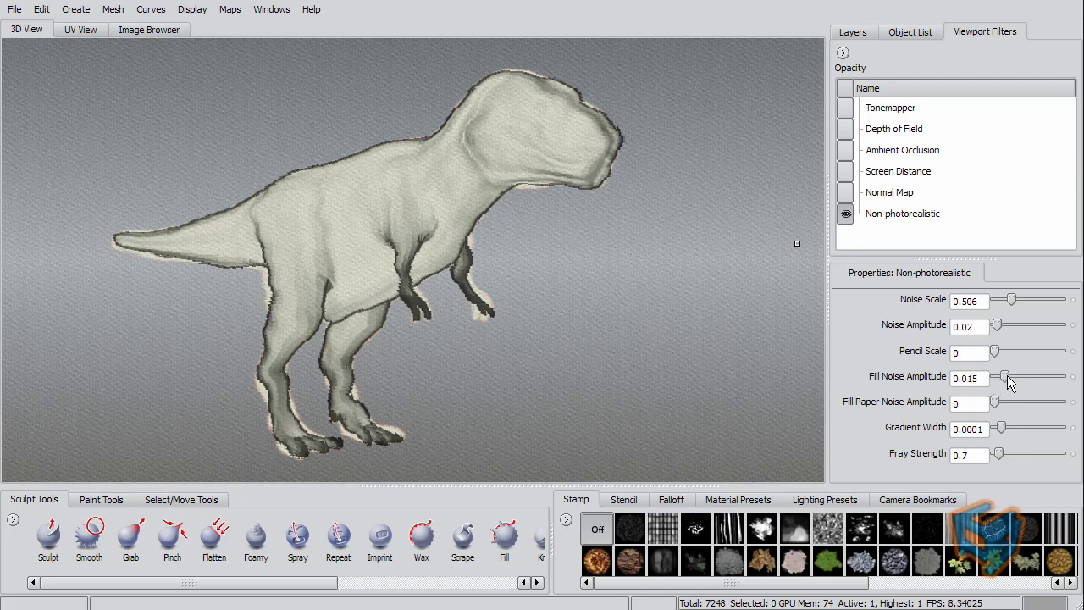
{"action": "left_click_drag", "start_coordinate": [1007, 381], "coordinate": [1031, 381]}
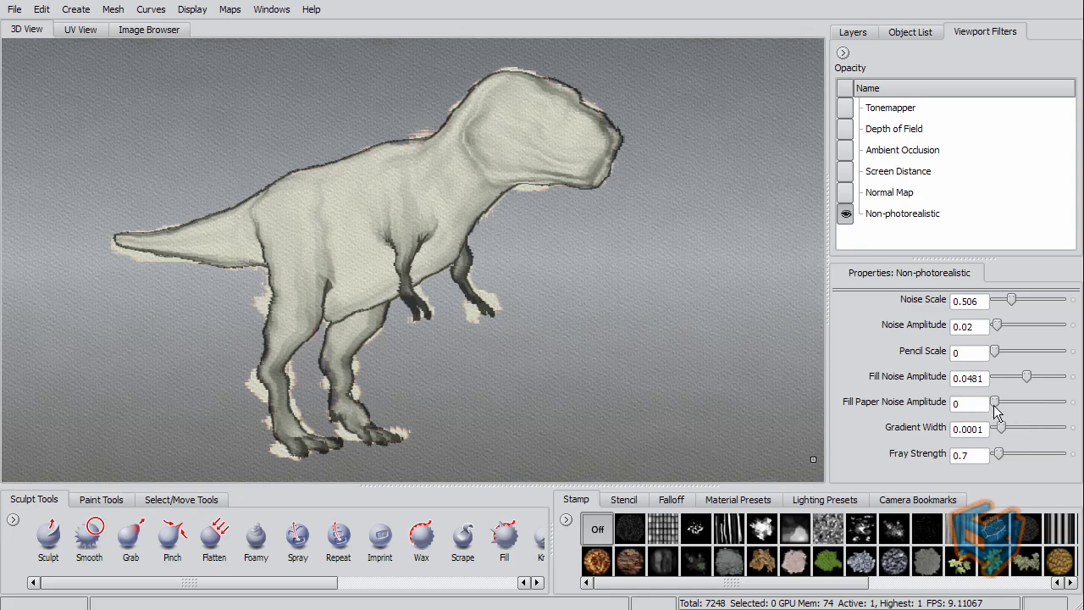
{"action": "left_click_drag", "start_coordinate": [995, 405], "coordinate": [1031, 404]}
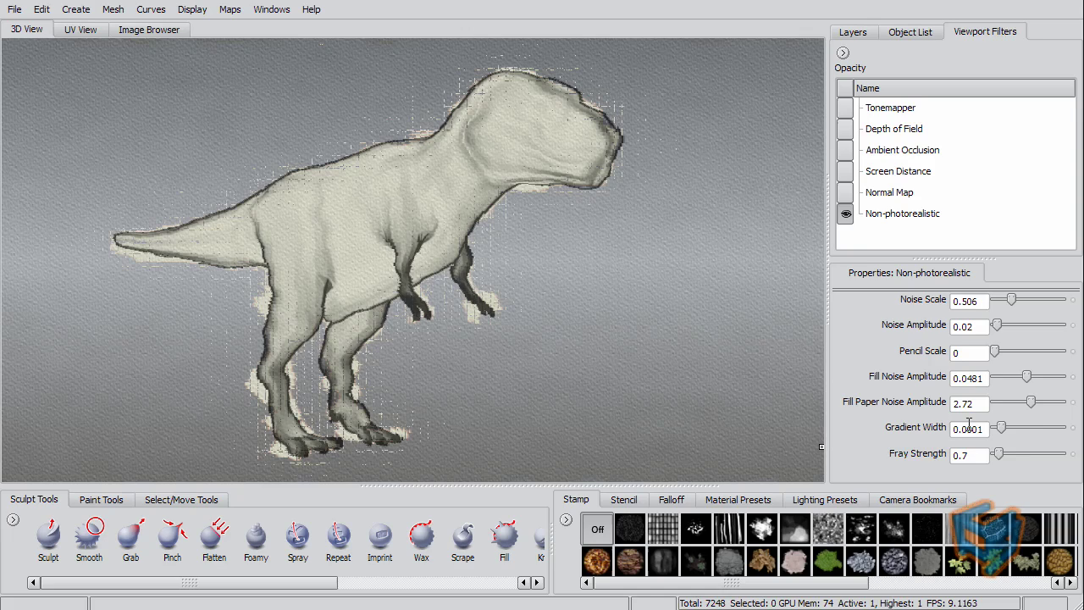
{"action": "left_click_drag", "start_coordinate": [1002, 429], "coordinate": [1021, 430]}
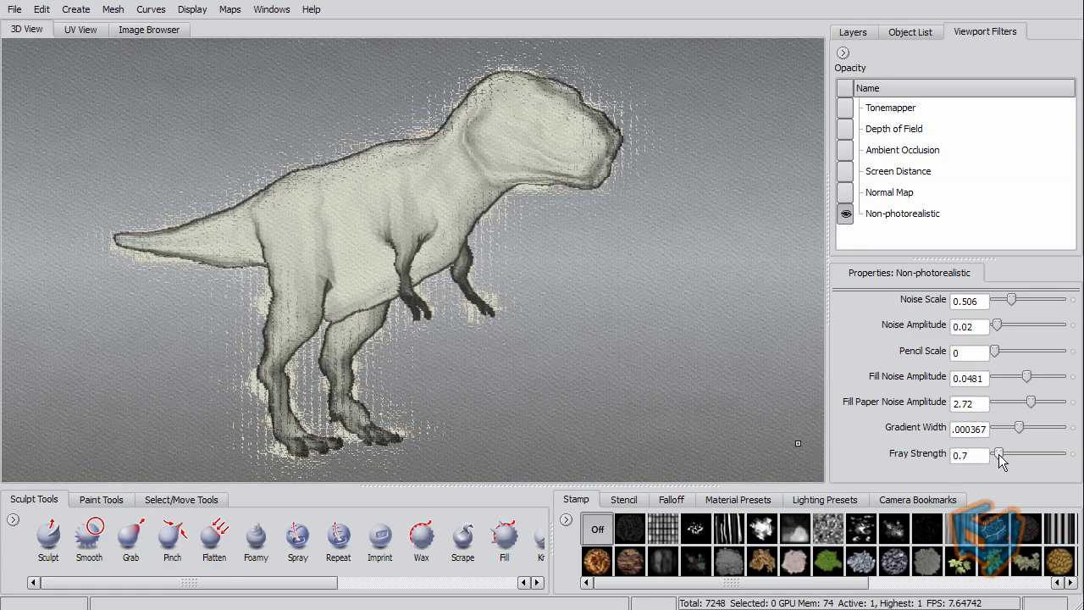
{"action": "left_click_drag", "start_coordinate": [1001, 459], "coordinate": [1013, 460]}
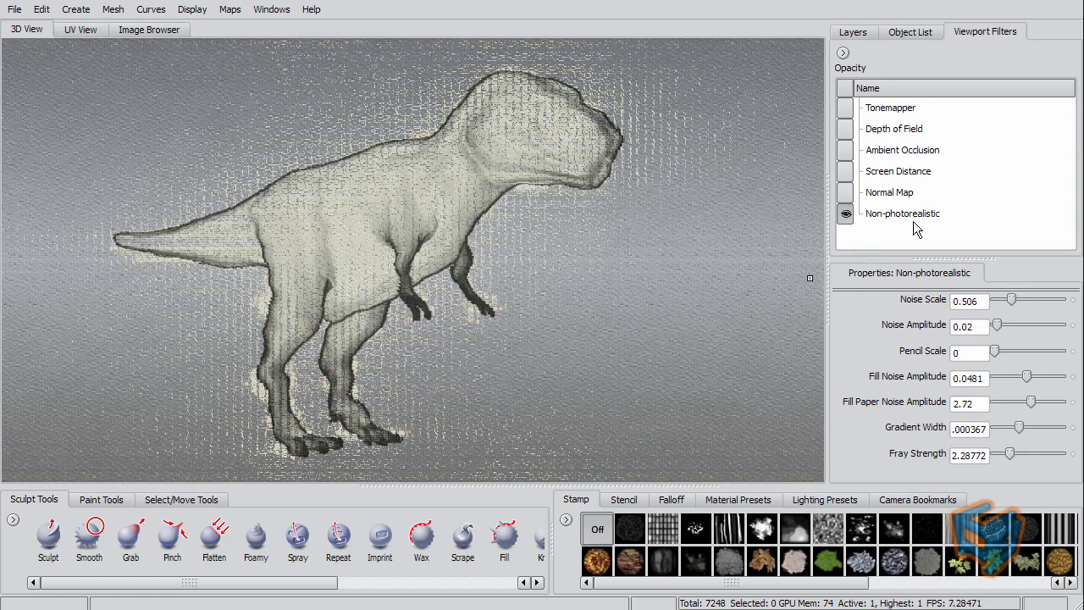
- Hide the Non-photorealistic filter and turn Flat Lighting off for smooth shading
{"action": "left_click", "coordinate": [932, 213]}
{"action": "left_click", "coordinate": [845, 213]}
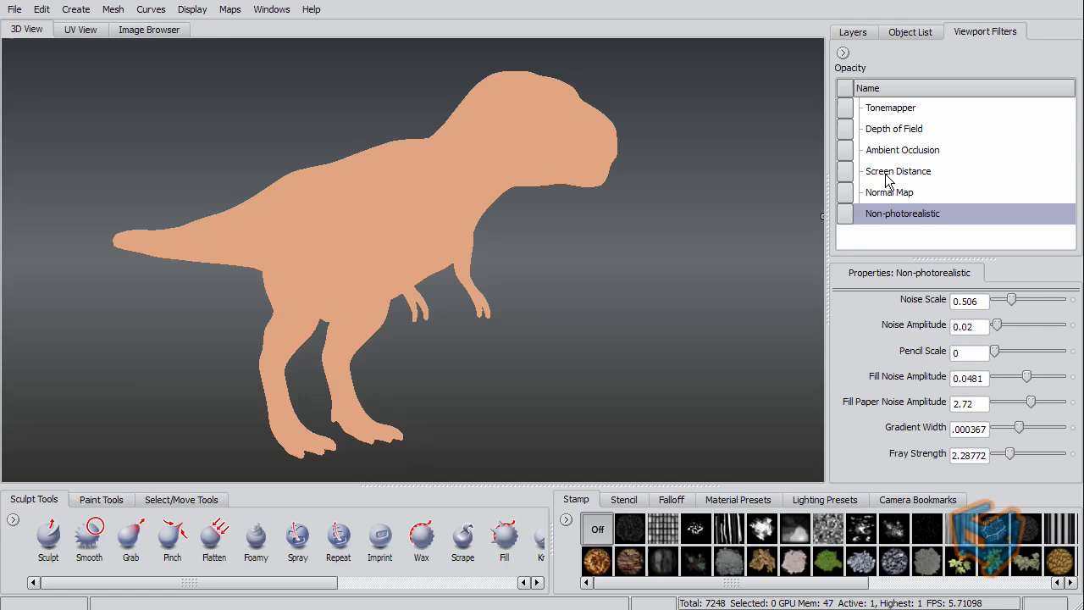
{"action": "right_click", "coordinate": [738, 195]}
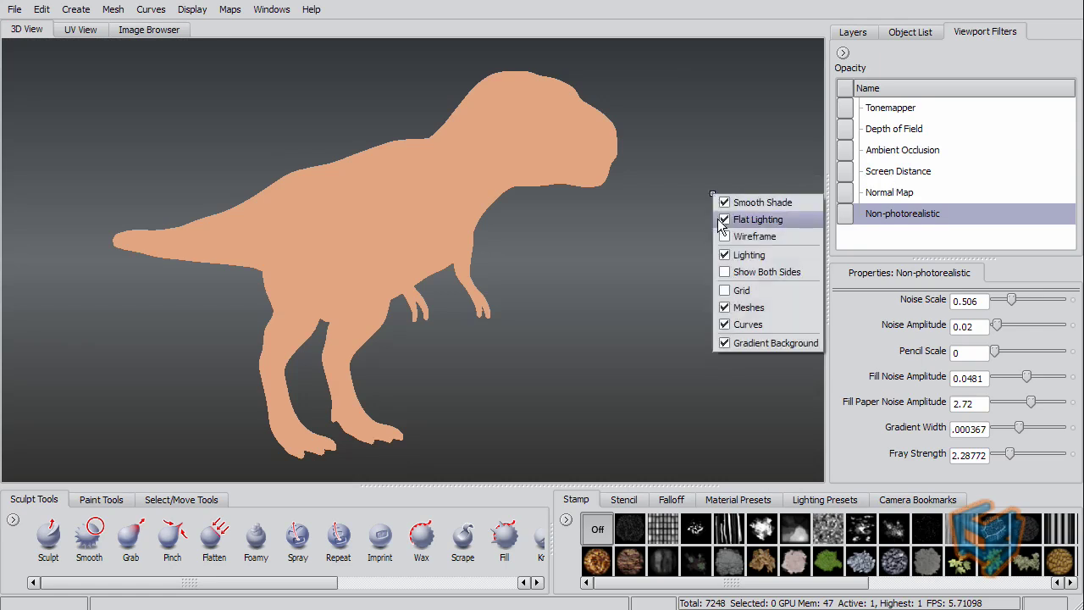
{"action": "left_click", "coordinate": [772, 213]}
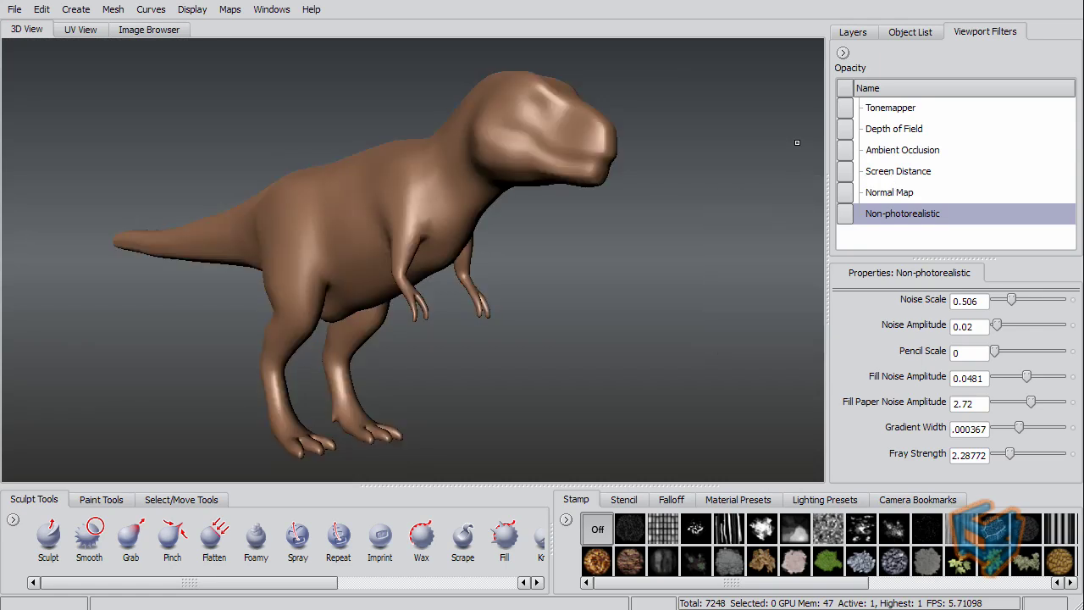
- Add a new nVidiaAOViewPortFilter to the Viewport Filters
{"action": "left_click", "coordinate": [843, 53]}
{"action": "mouse_move", "coordinate": [889, 65]}
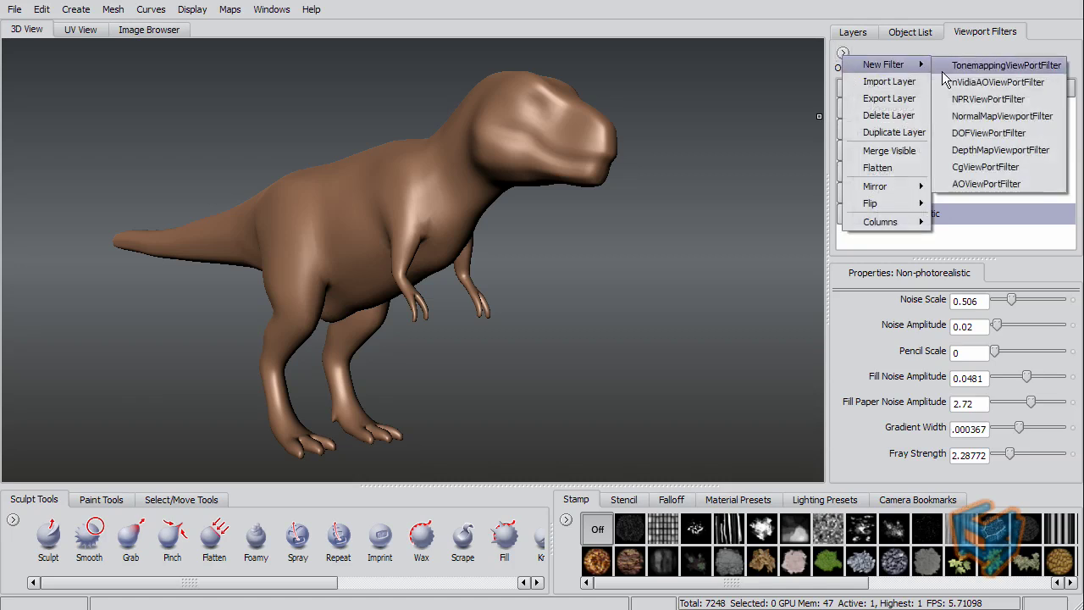
{"action": "left_click", "coordinate": [983, 83]}
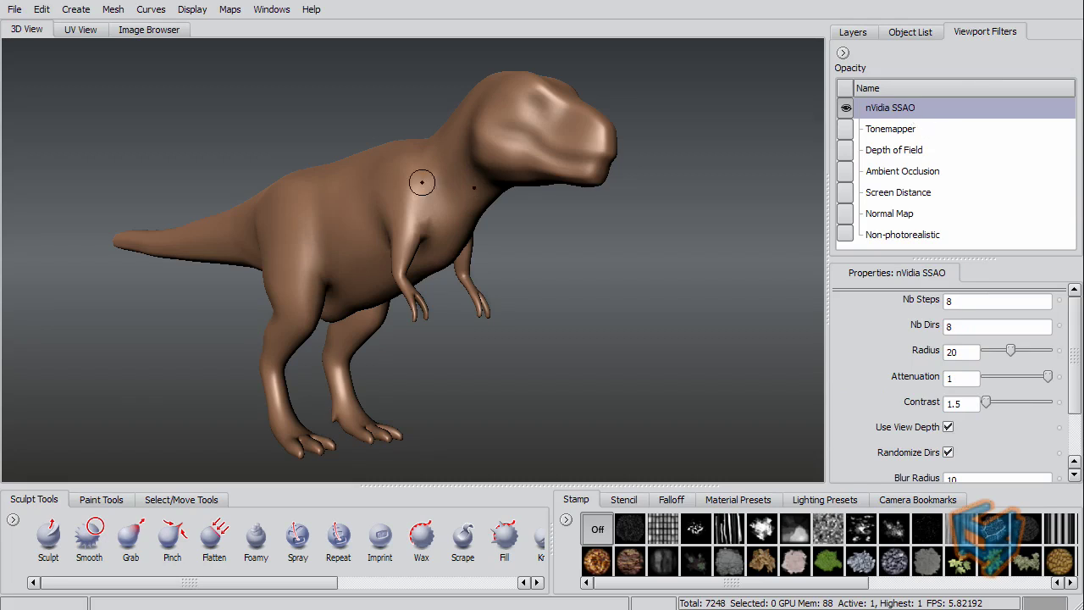
- Subdivide to level 2 and raise three sculpted ridges along the chest and flank
{"action": "key", "text": "shift+d"}
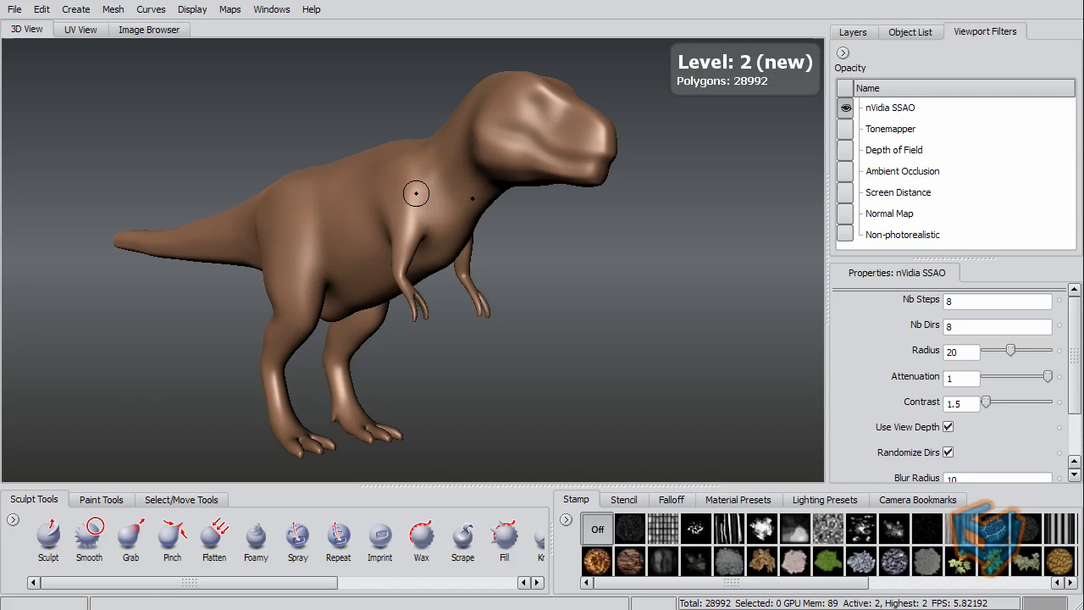
{"action": "left_click", "coordinate": [49, 536]}
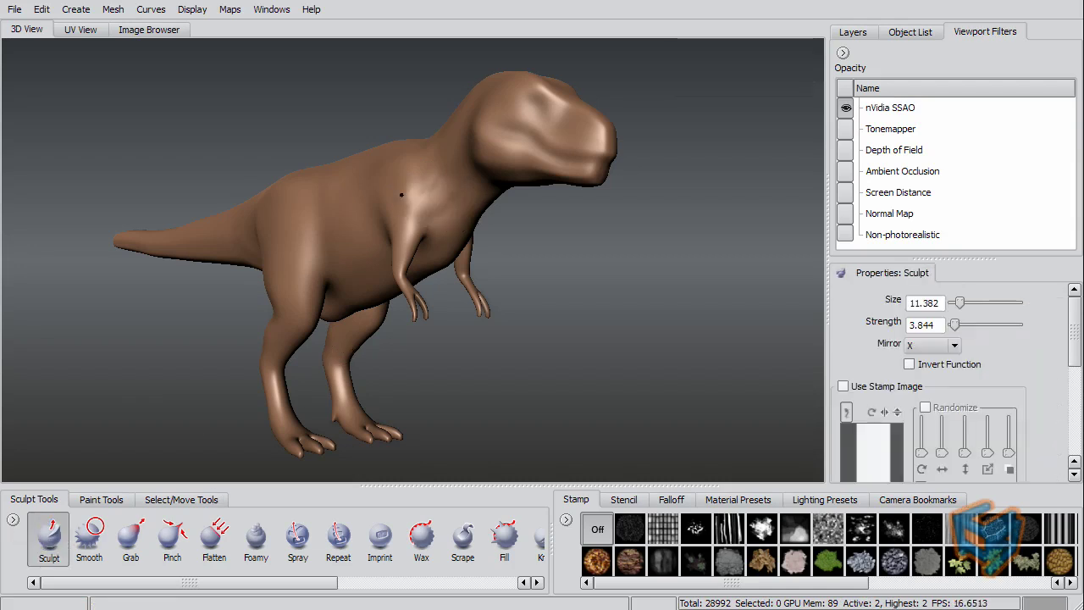
{"action": "mouse_move", "coordinate": [403, 195]}
{"action": "left_mouse_down"}
{"action": "mouse_move", "coordinate": [412, 150]}
{"action": "mouse_move", "coordinate": [383, 222]}
{"action": "left_mouse_up"}
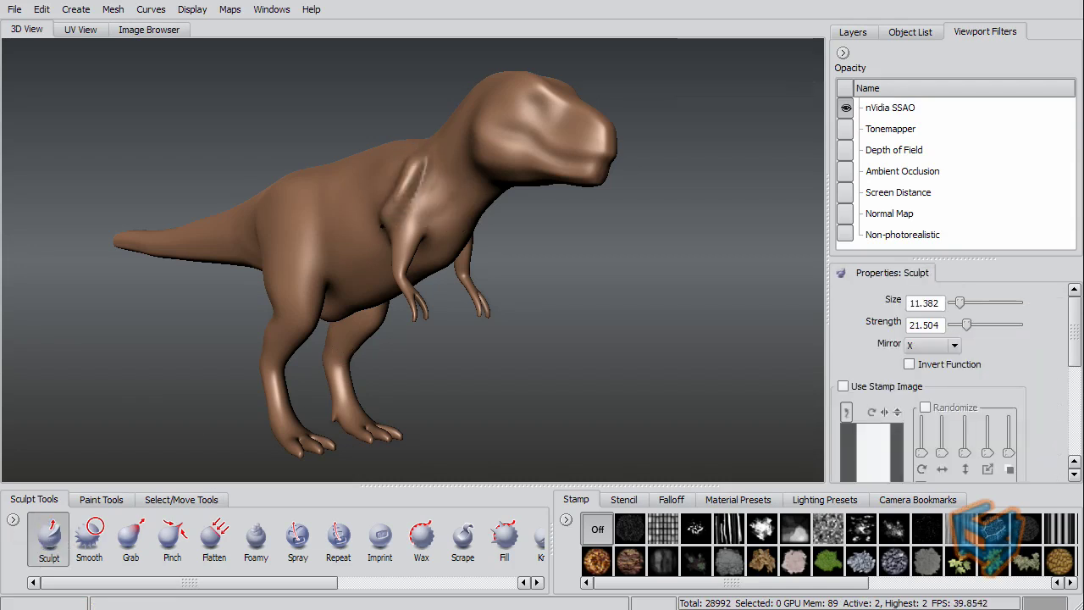
{"action": "mouse_move", "coordinate": [358, 175]}
{"action": "left_mouse_down"}
{"action": "mouse_move", "coordinate": [338, 235]}
{"action": "mouse_move", "coordinate": [297, 230]}
{"action": "mouse_move", "coordinate": [303, 248]}
{"action": "left_mouse_up"}
{"action": "scroll", "coordinate": [302, 248], "scroll_direction": "up", "scroll_amount": 6}
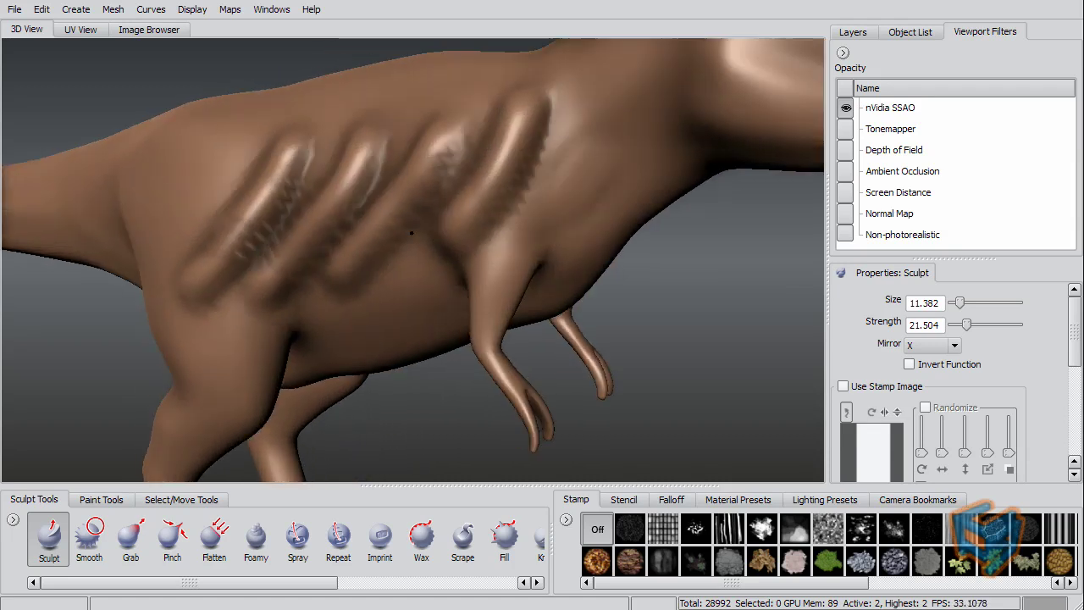
- Subdivide to level 3 and carve deep grooves on the flank with brush size 5.366
{"action": "key", "text": "shift+d"}
{"action": "mouse_move", "coordinate": [268, 172]}
{"action": "left_mouse_down"}
{"action": "mouse_move", "coordinate": [266, 136]}
{"action": "mouse_move", "coordinate": [219, 254]}
{"action": "left_mouse_up"}
{"action": "left_click_drag", "start_coordinate": [372, 151], "coordinate": [292, 254]}
{"action": "left_click_drag", "start_coordinate": [442, 154], "coordinate": [354, 270]}
{"action": "mouse_move", "coordinate": [442, 270]}
{"action": "left_mouse_down"}
{"action": "mouse_move", "coordinate": [300, 358]}
{"action": "mouse_move", "coordinate": [366, 295]}
{"action": "mouse_move", "coordinate": [279, 333]}
{"action": "left_mouse_up"}
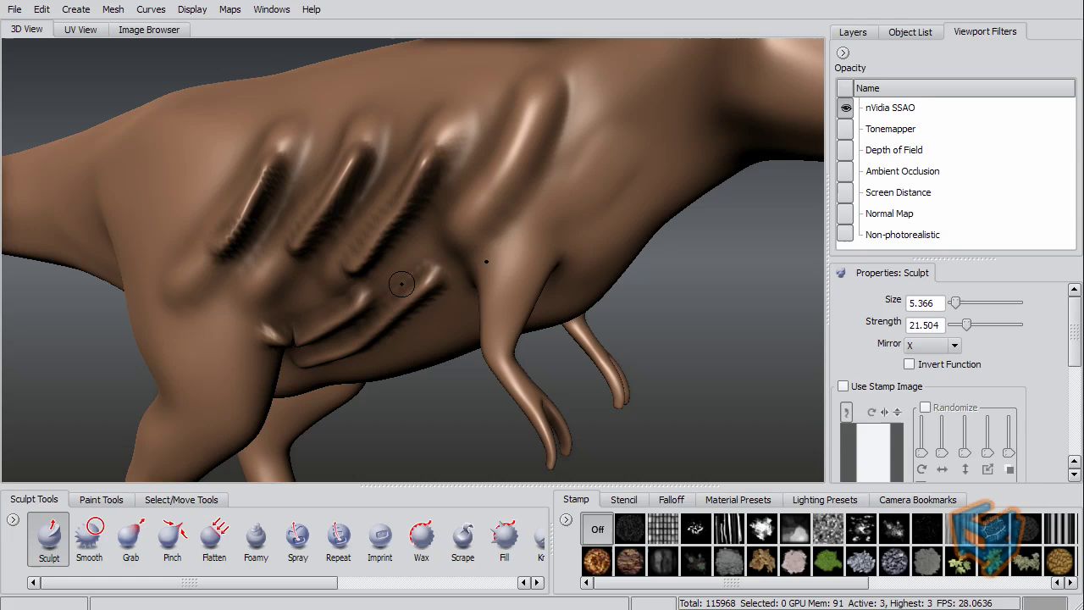
{"action": "mouse_move", "coordinate": [401, 285]}
{"action": "left_mouse_down", "text": "alt"}
{"action": "mouse_move", "coordinate": [377, 245]}
{"action": "mouse_move", "coordinate": [508, 222]}
{"action": "left_mouse_up", "text": "alt"}
- Turn on Flat Lighting and show the nVidia SSAO settings down to Show AO Results
{"action": "right_click", "coordinate": [724, 218]}
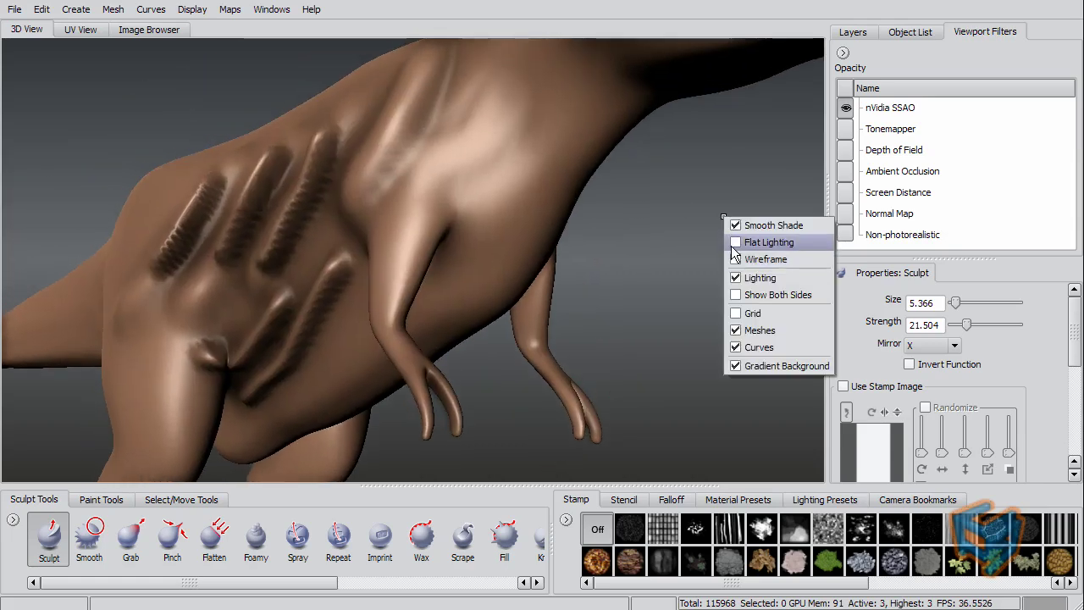
{"action": "left_click", "coordinate": [768, 242]}
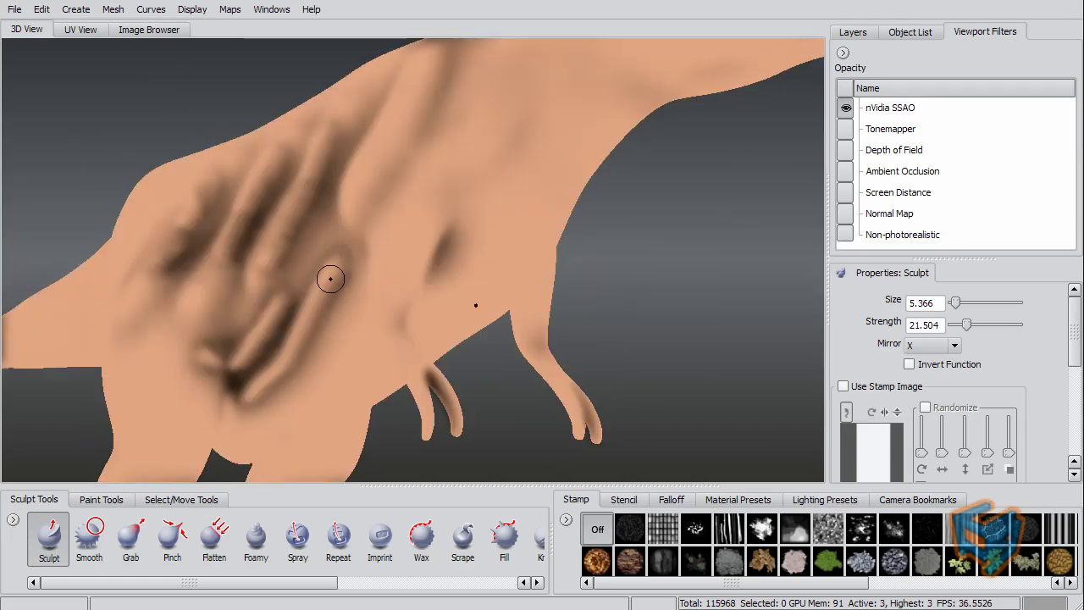
{"action": "left_click", "coordinate": [932, 107]}
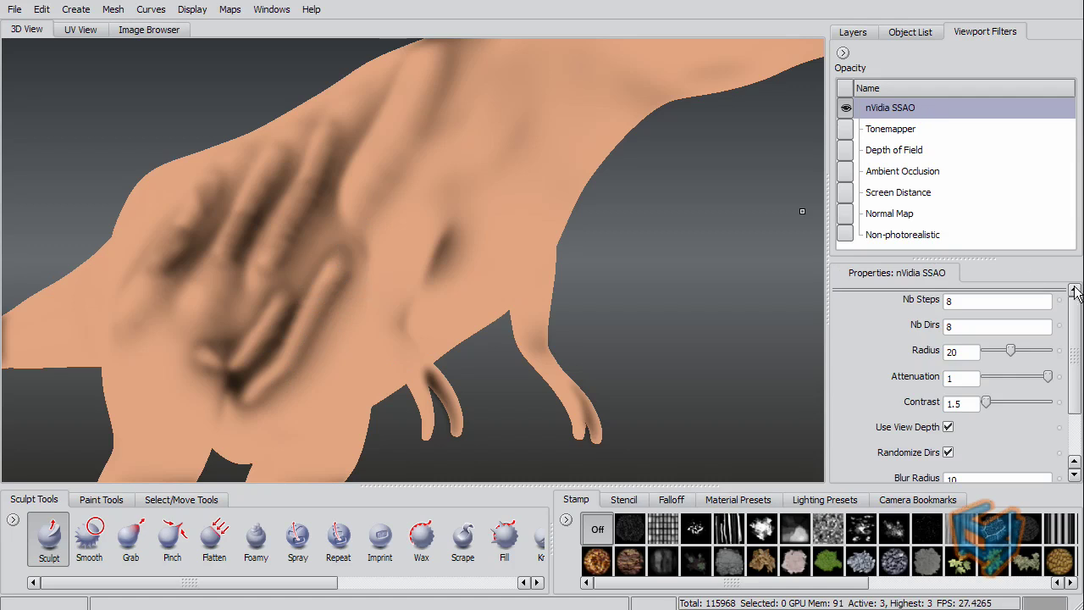
{"action": "left_click_drag", "start_coordinate": [999, 256], "coordinate": [995, 233]}
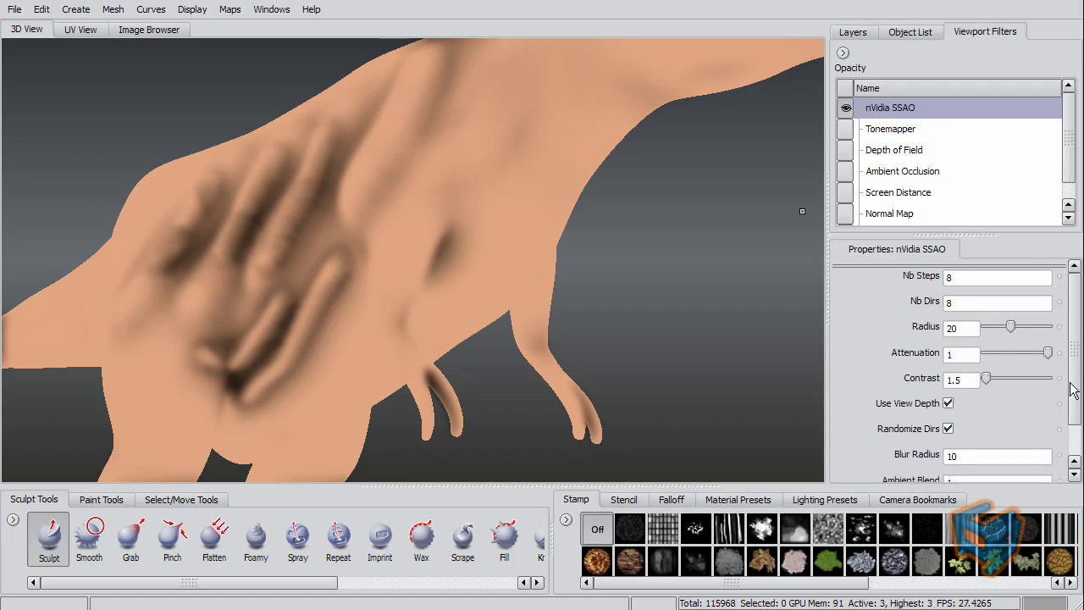
{"action": "scroll", "coordinate": [1073, 390], "scroll_direction": "down", "scroll_amount": 2}
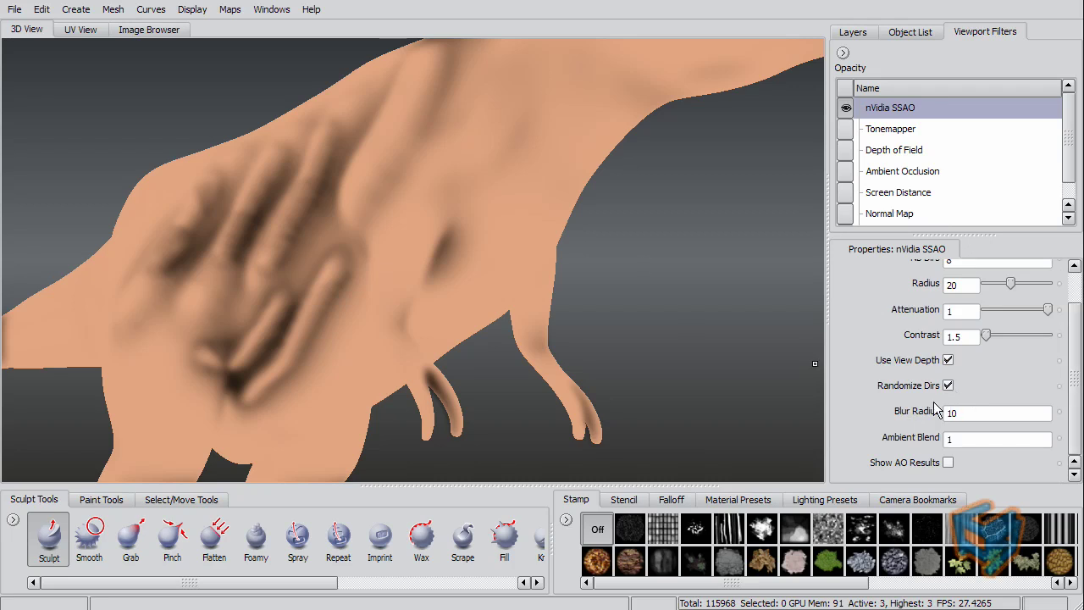
- Turn on Show AO Results and tumble the view to frame the whole hand
{"action": "left_click", "coordinate": [948, 463]}
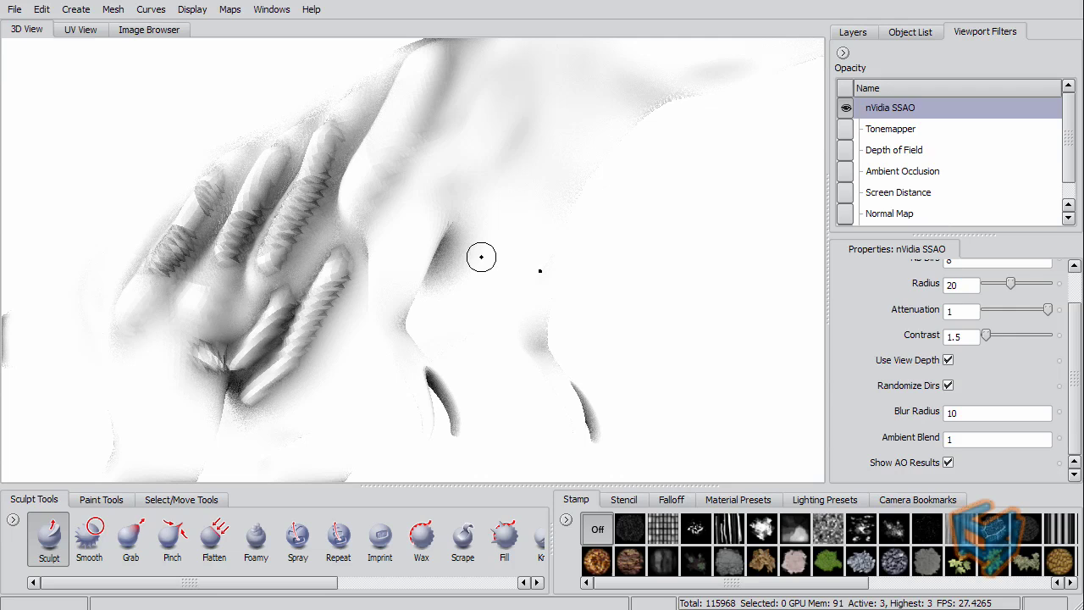
{"action": "left_click_drag", "start_coordinate": [482, 256], "coordinate": [453, 239], "text": "alt"}
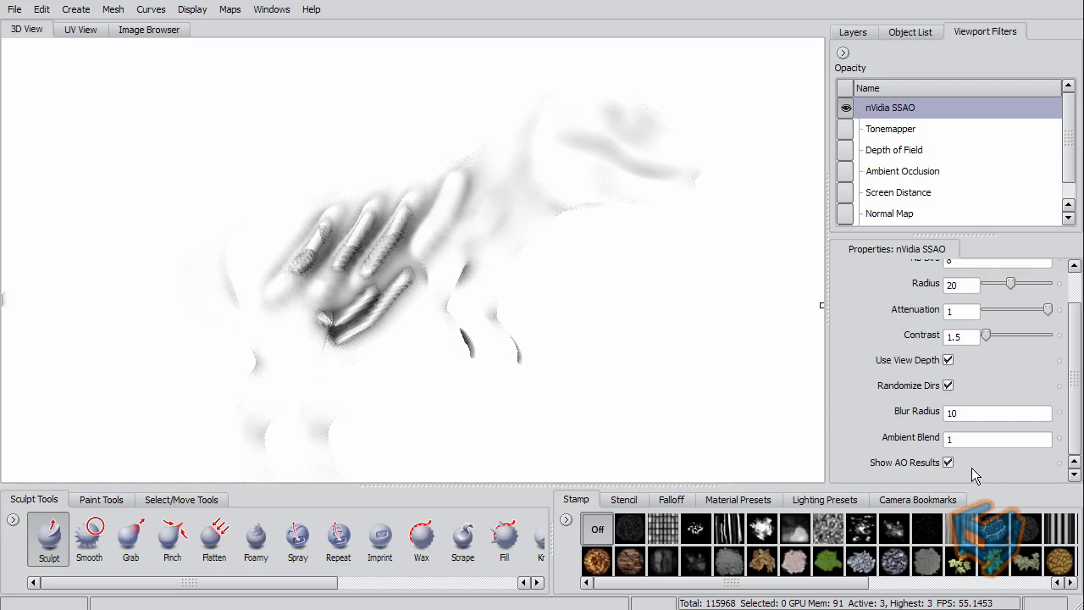
{"action": "left_click_drag", "start_coordinate": [1072, 437], "coordinate": [1071, 398]}
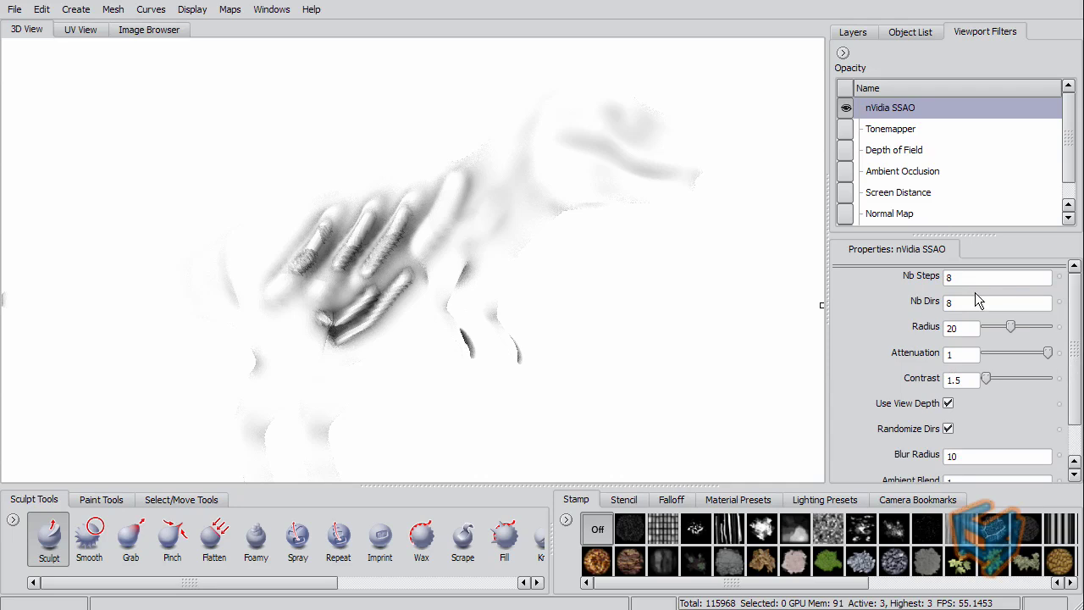
- Sculpt two new ridges on the hand above the fingers
{"action": "scroll", "coordinate": [563, 250], "scroll_direction": "up", "scroll_amount": 5}
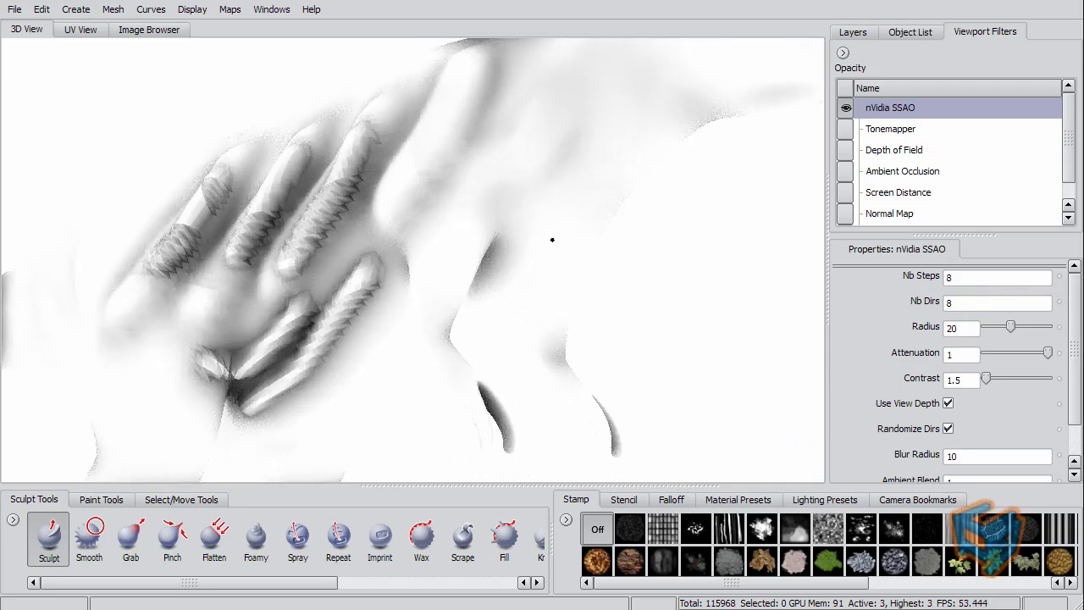
{"action": "left_click_drag", "start_coordinate": [498, 188], "coordinate": [429, 273]}
{"action": "left_click_drag", "start_coordinate": [535, 93], "coordinate": [473, 146]}
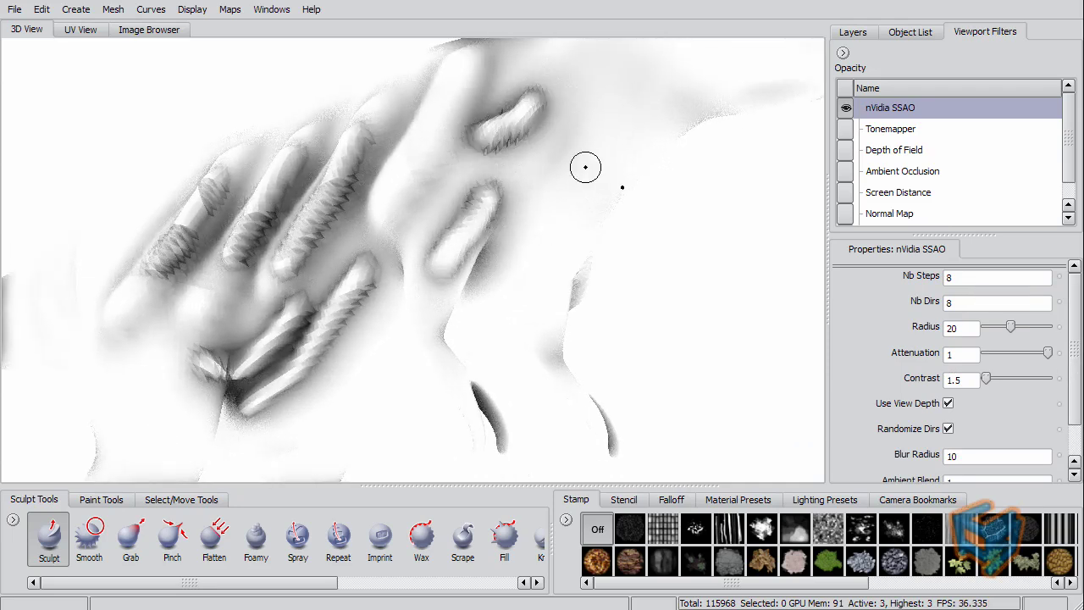
- Try Nb Steps values 1, 2 and 4, then settle on Nb Steps 16
{"action": "double_click", "coordinate": [958, 278]}
{"action": "type", "text": "1"}
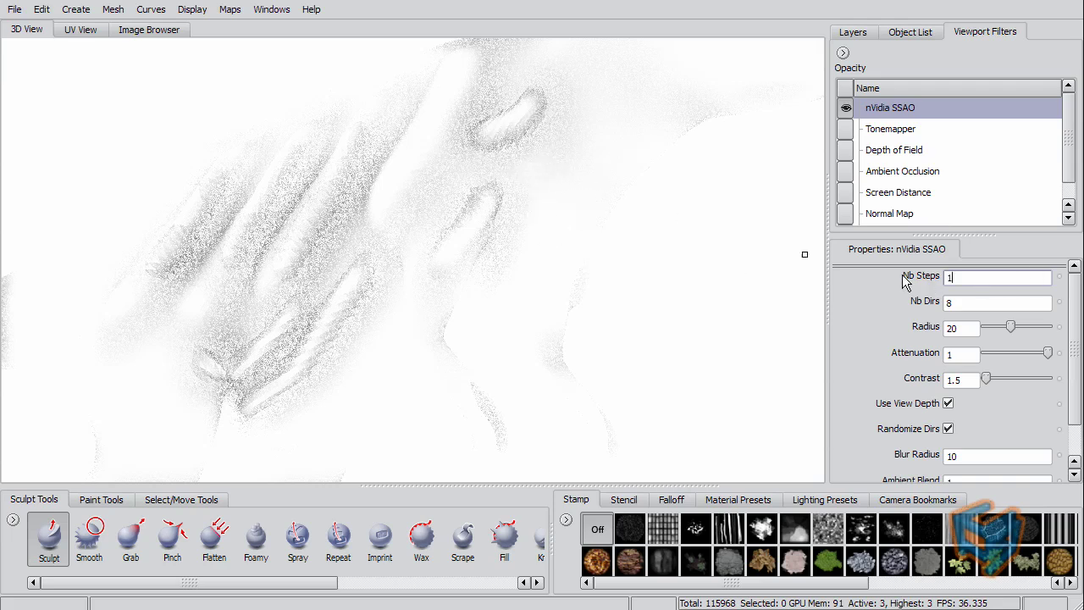
{"action": "double_click", "coordinate": [948, 279]}
{"action": "type", "text": "2"}
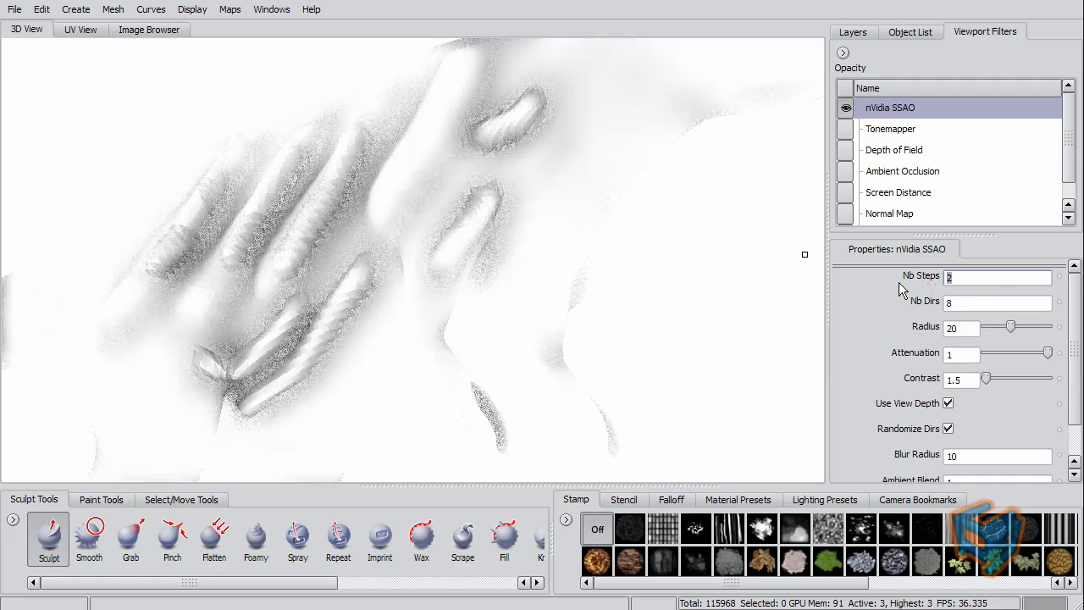
{"action": "key", "text": "Up"}
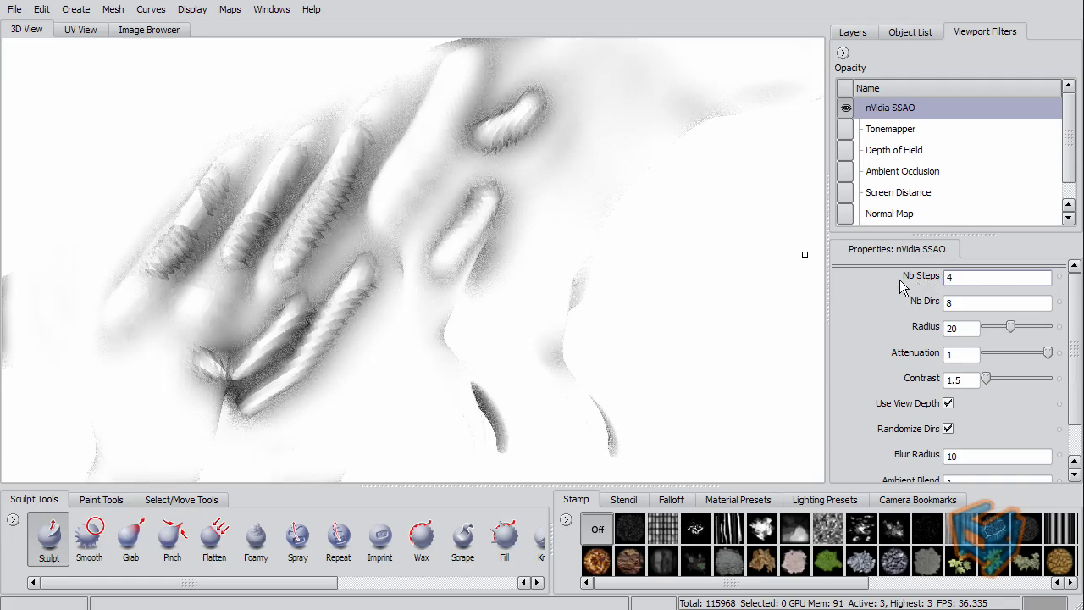
{"action": "double_click", "coordinate": [962, 276]}
{"action": "type", "text": "16"}
{"action": "key", "text": "Return"}
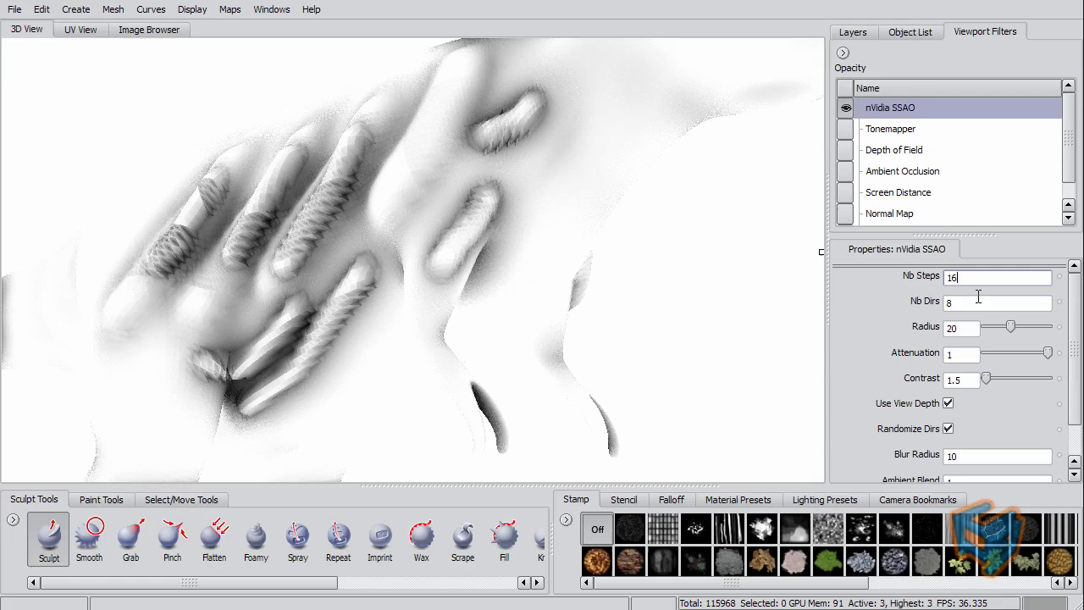
- Test Nb Dirs values of 4 and 2 in the nVidia SSAO filter
{"action": "key", "text": "Tab"}
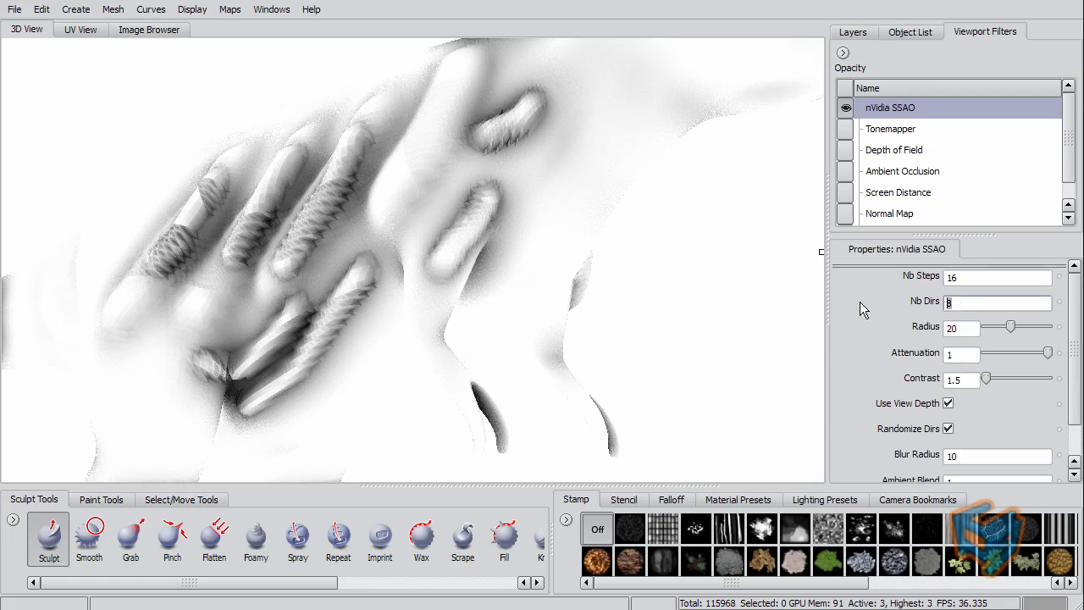
{"action": "type", "text": "4"}
{"action": "scroll", "coordinate": [1071, 395], "scroll_direction": "down", "scroll_amount": 3}
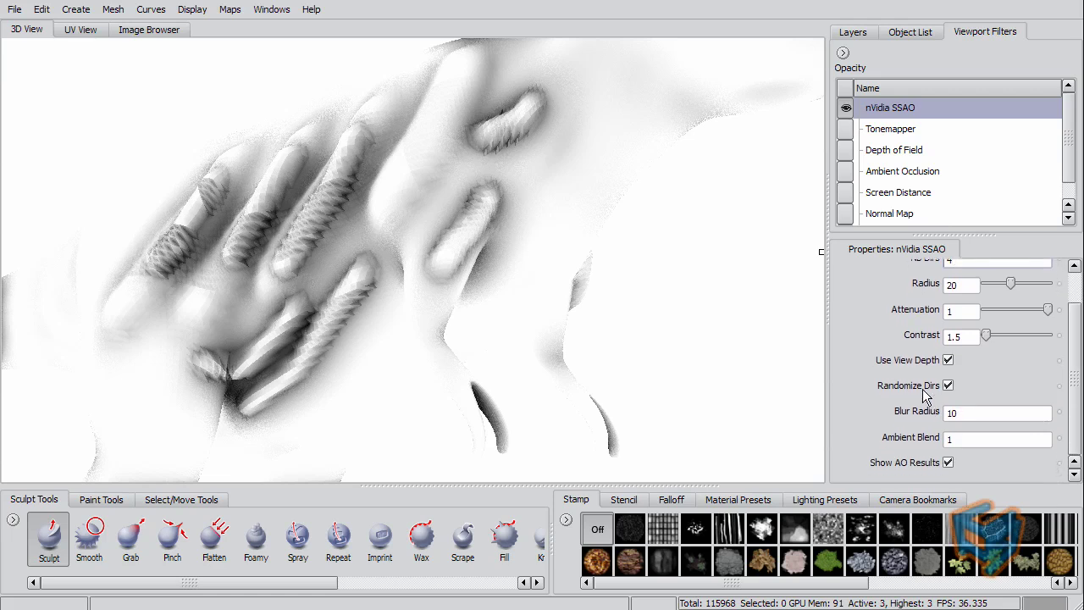
{"action": "scroll", "coordinate": [1075, 391], "scroll_direction": "up", "scroll_amount": 3}
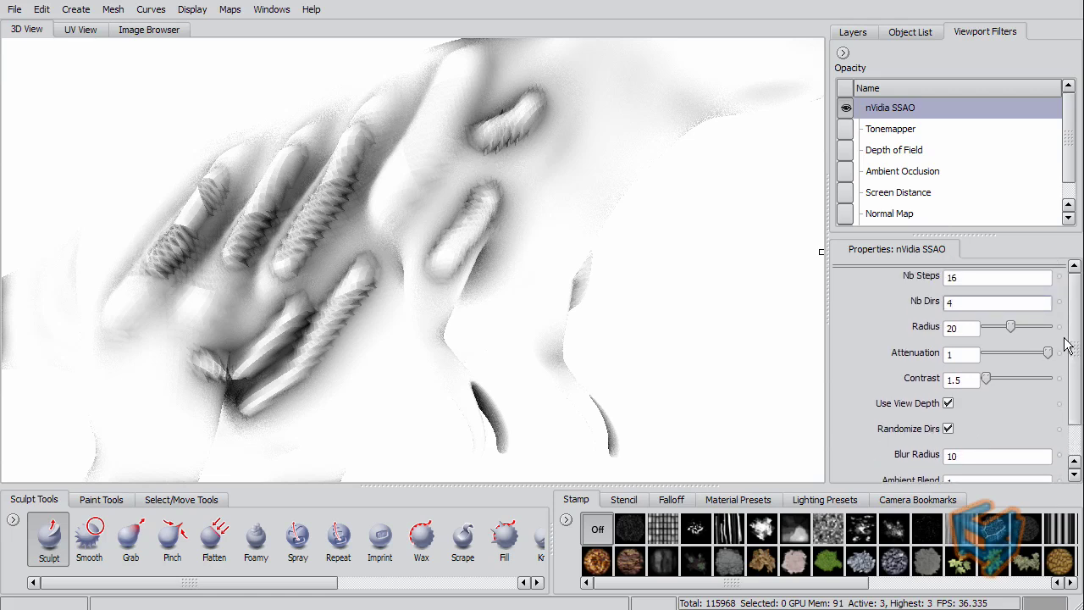
{"action": "double_click", "coordinate": [952, 303]}
{"action": "left_click_drag", "start_coordinate": [1072, 331], "coordinate": [1072, 375]}
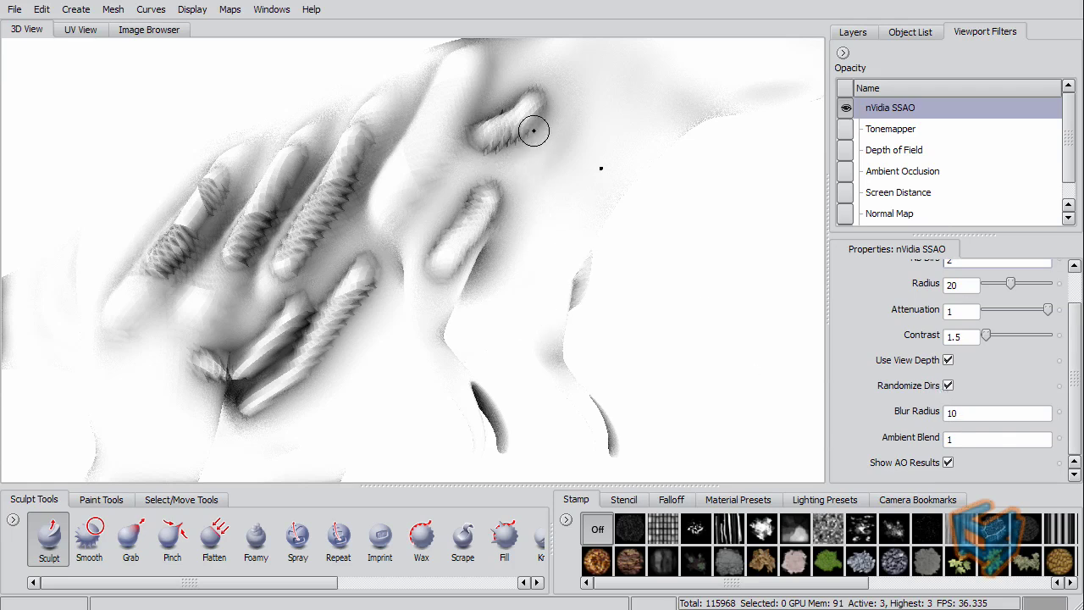
- Compare Randomize Dirs off and on, reset Nb Dirs to 8, and sculpt an upper-ridge bump
{"action": "left_click", "coordinate": [947, 385]}
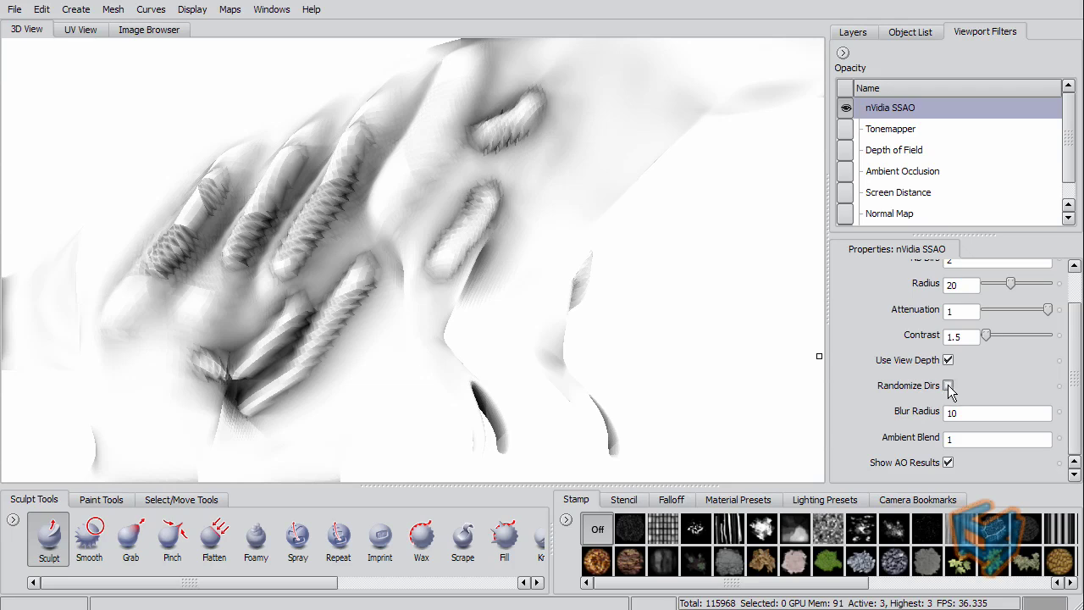
{"action": "left_click", "coordinate": [947, 385]}
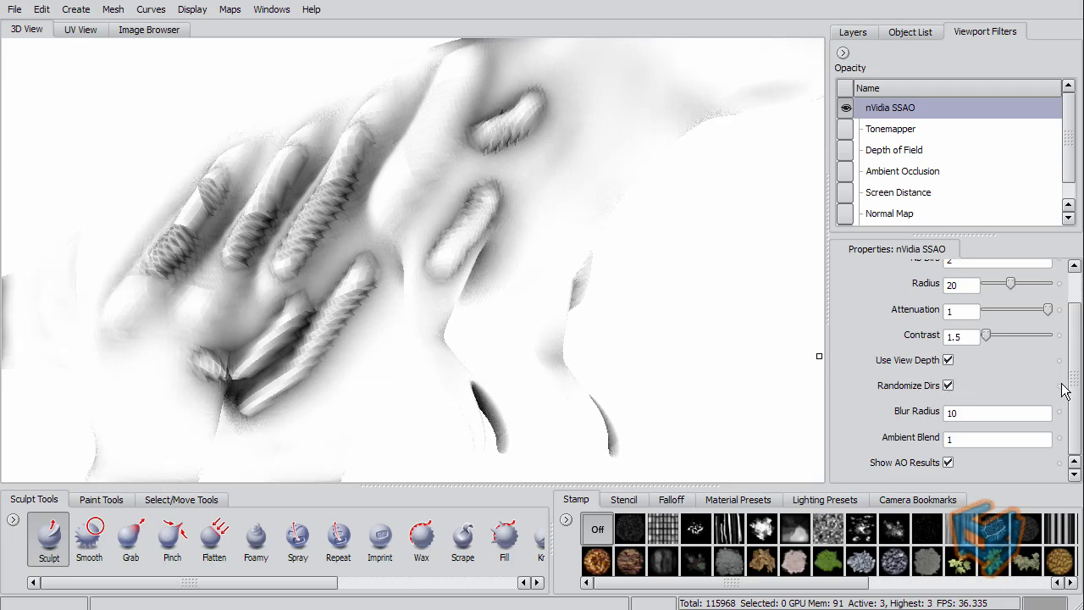
{"action": "scroll", "coordinate": [1065, 387], "scroll_direction": "up", "scroll_amount": 2}
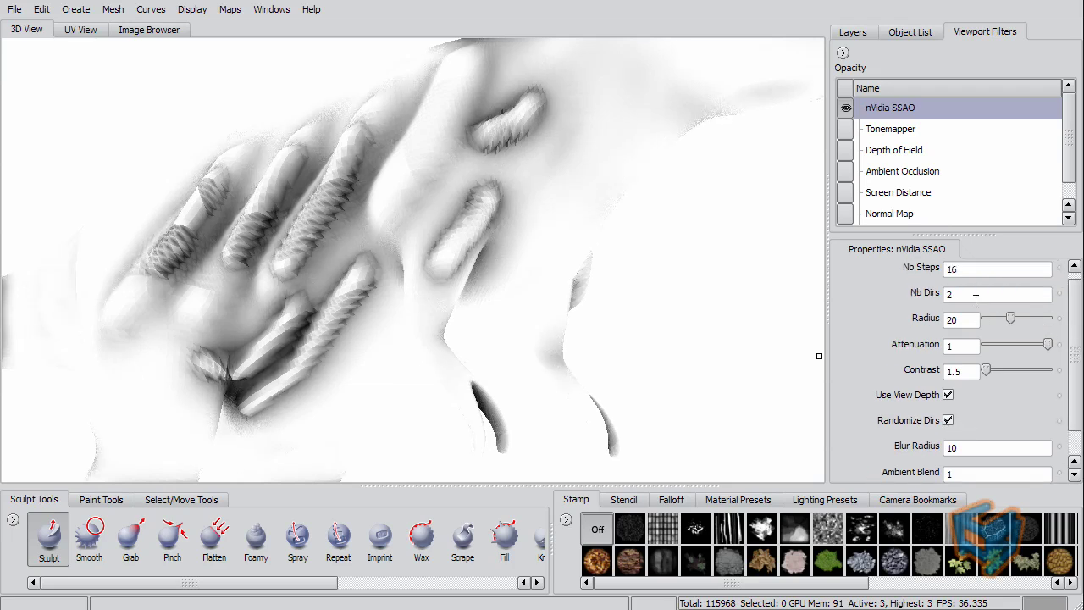
{"action": "double_click", "coordinate": [939, 294]}
{"action": "scroll", "coordinate": [999, 398], "scroll_direction": "down", "scroll_amount": 2}
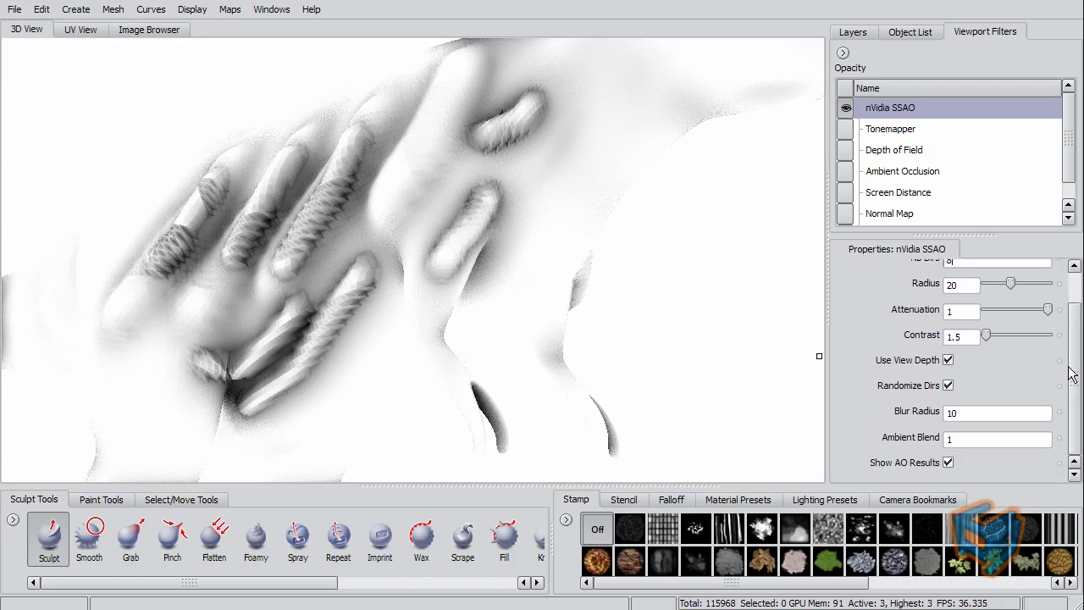
{"action": "left_click", "coordinate": [948, 385]}
{"action": "mouse_move", "coordinate": [541, 126]}
{"action": "left_mouse_down"}
{"action": "mouse_move", "coordinate": [543, 137]}
{"action": "mouse_move", "coordinate": [550, 96]}
{"action": "mouse_move", "coordinate": [528, 102]}
{"action": "mouse_move", "coordinate": [508, 65]}
{"action": "mouse_move", "coordinate": [521, 93]}
{"action": "left_mouse_up"}
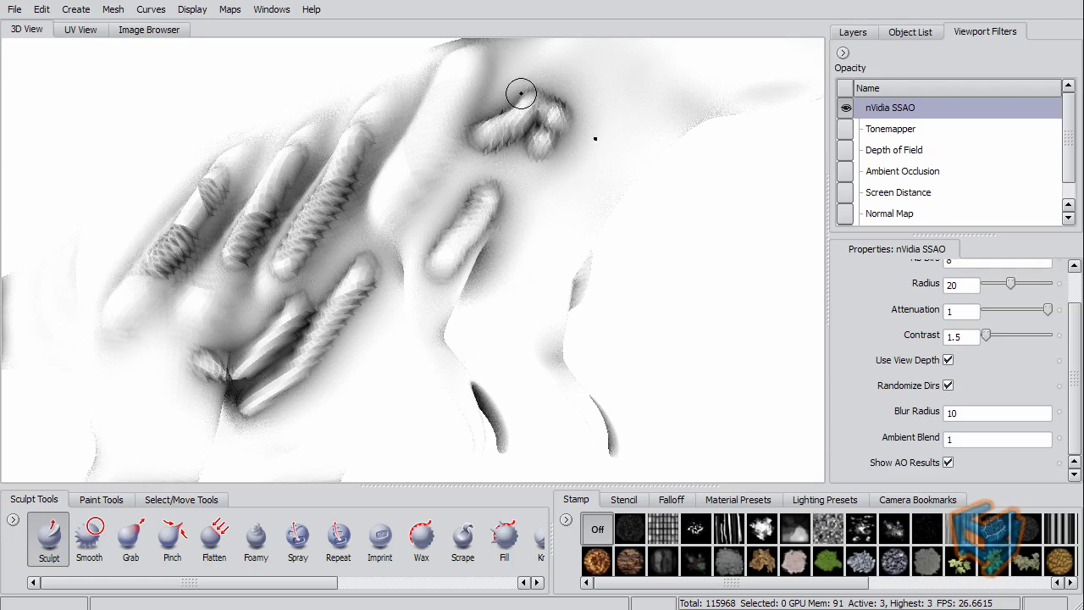
{"action": "left_click", "coordinate": [1074, 296]}
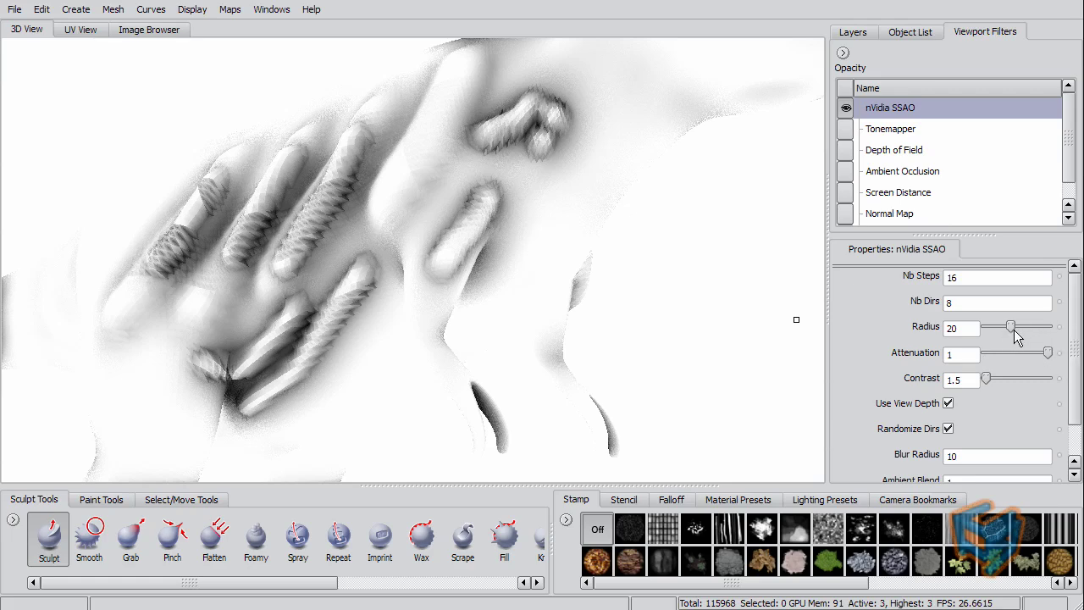
- Raise the SSAO Radius to about 36.5, keeping Nb Steps at 16
{"action": "left_click_drag", "start_coordinate": [1012, 329], "coordinate": [1026, 326]}
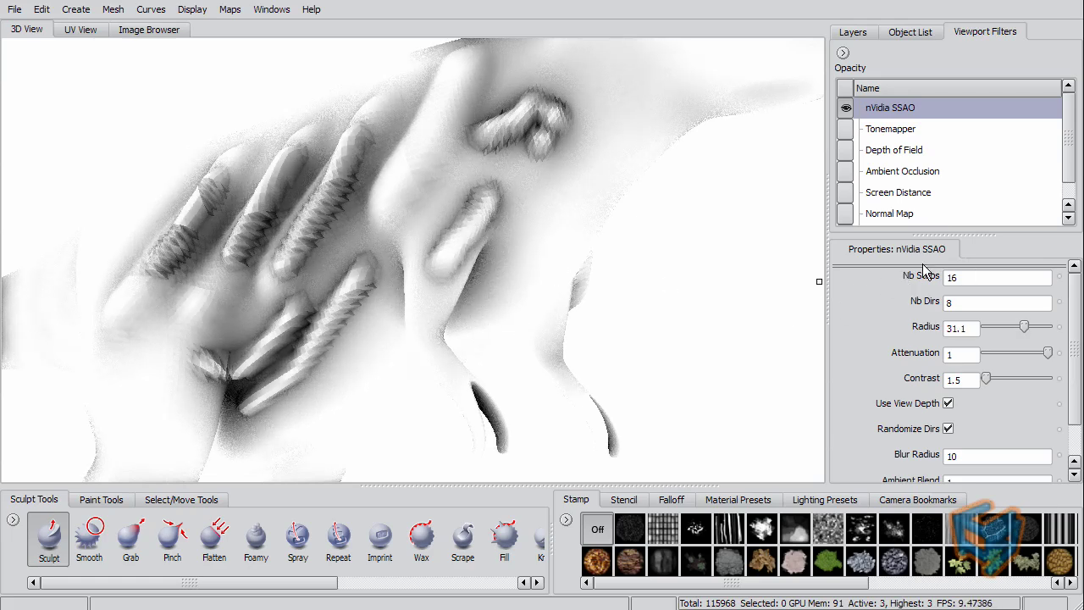
{"action": "left_click_drag", "start_coordinate": [974, 280], "coordinate": [877, 285]}
{"action": "type", "text": "1"}
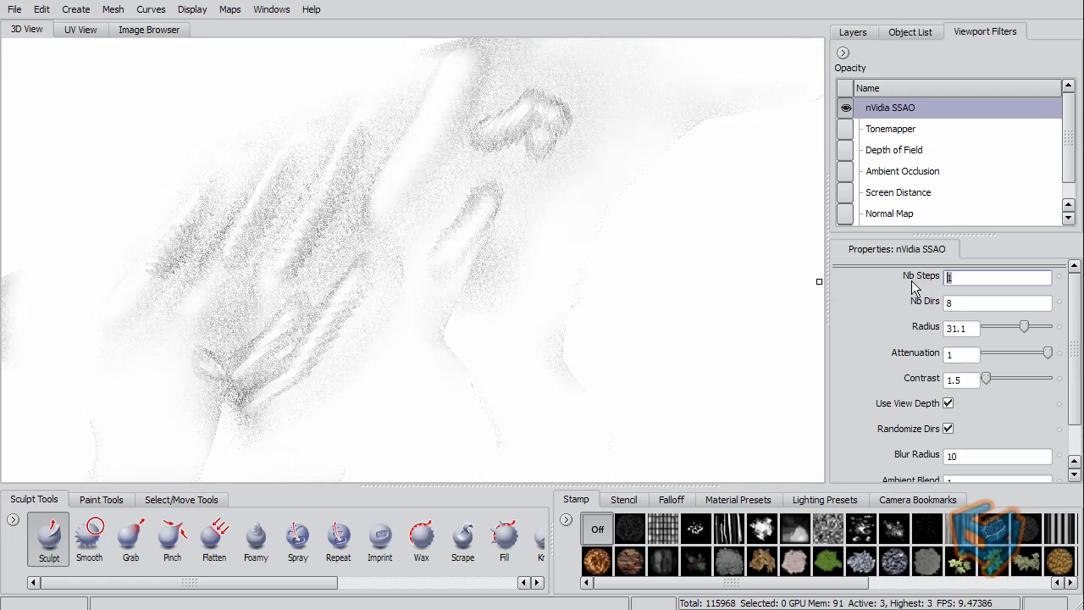
{"action": "type", "text": "5"}
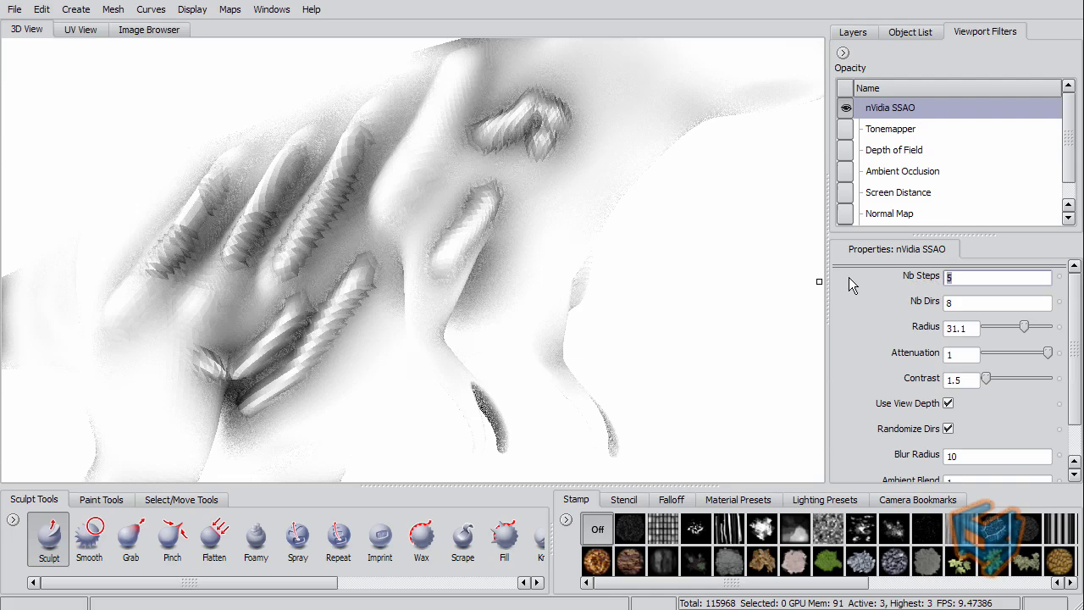
{"action": "type", "text": "16"}
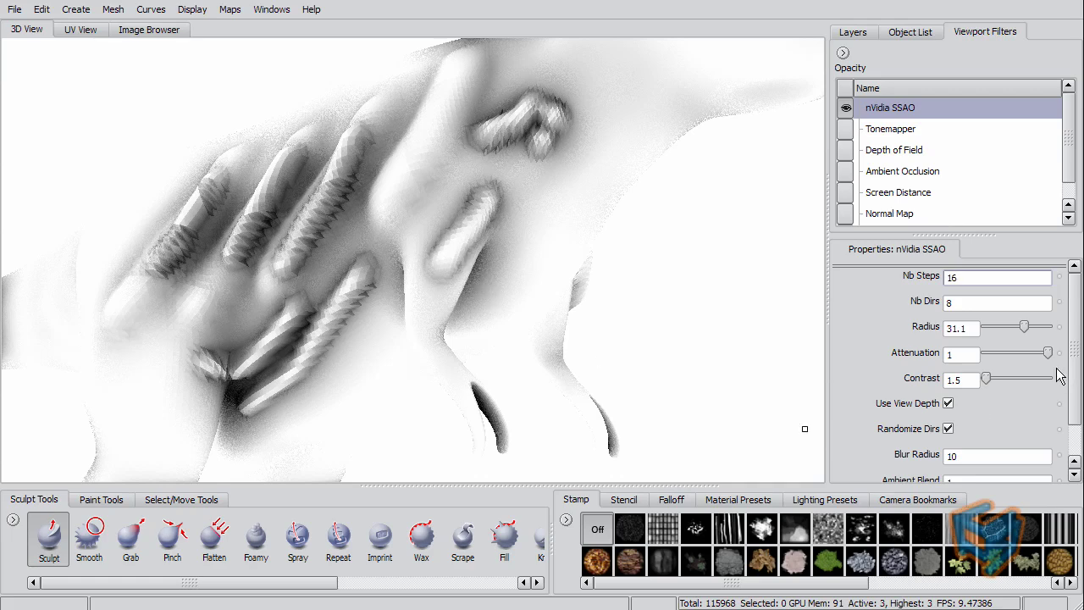
{"action": "left_click_drag", "start_coordinate": [1023, 327], "coordinate": [1034, 327]}
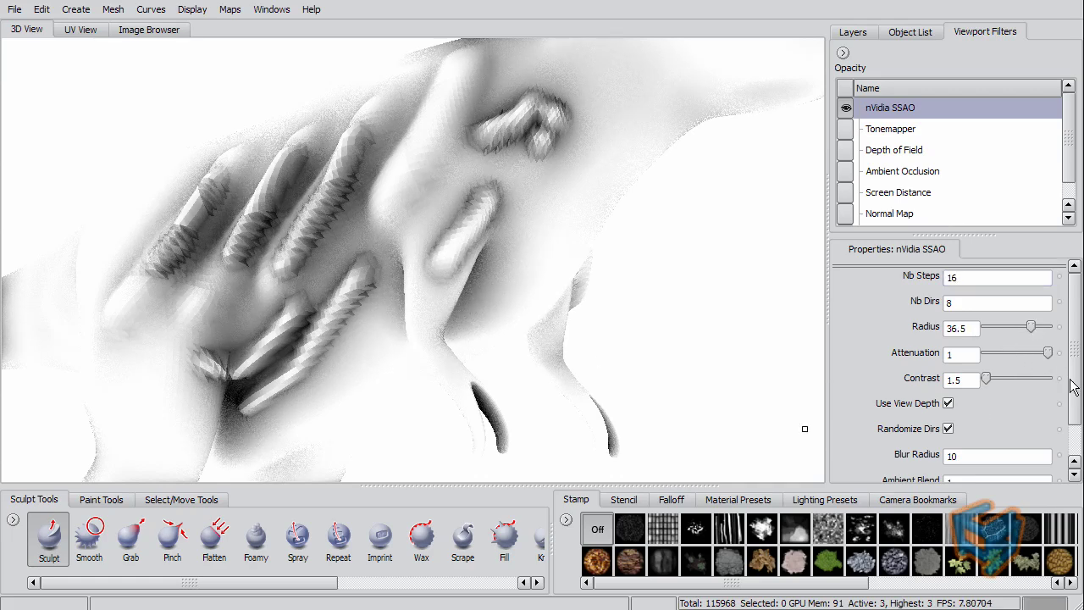
{"action": "scroll", "coordinate": [1074, 394], "scroll_direction": "down", "scroll_amount": 1}
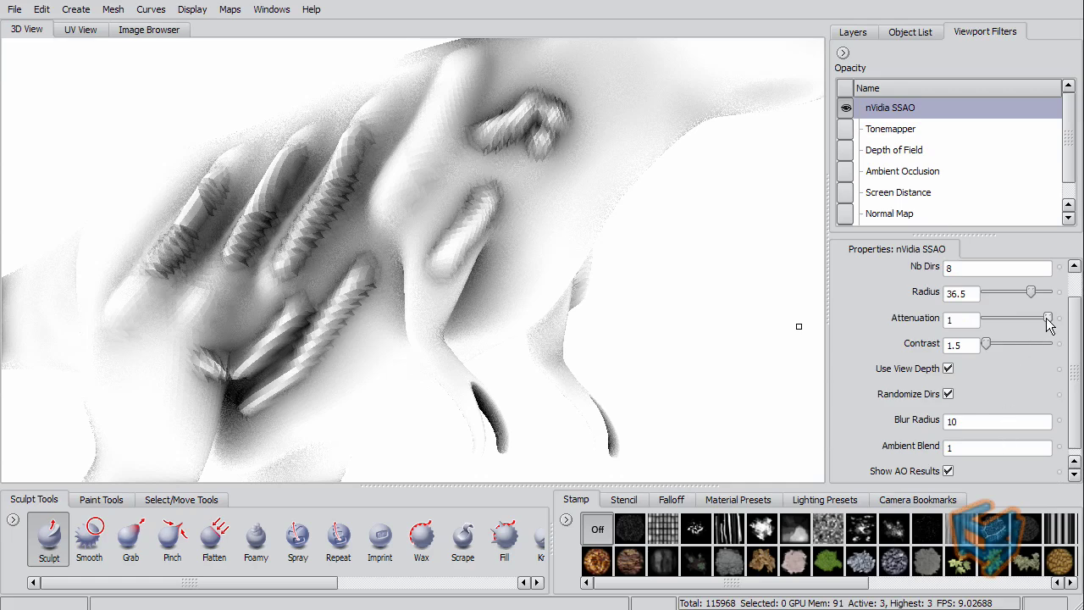
{"action": "left_click_drag", "start_coordinate": [1048, 320], "coordinate": [1002, 320]}
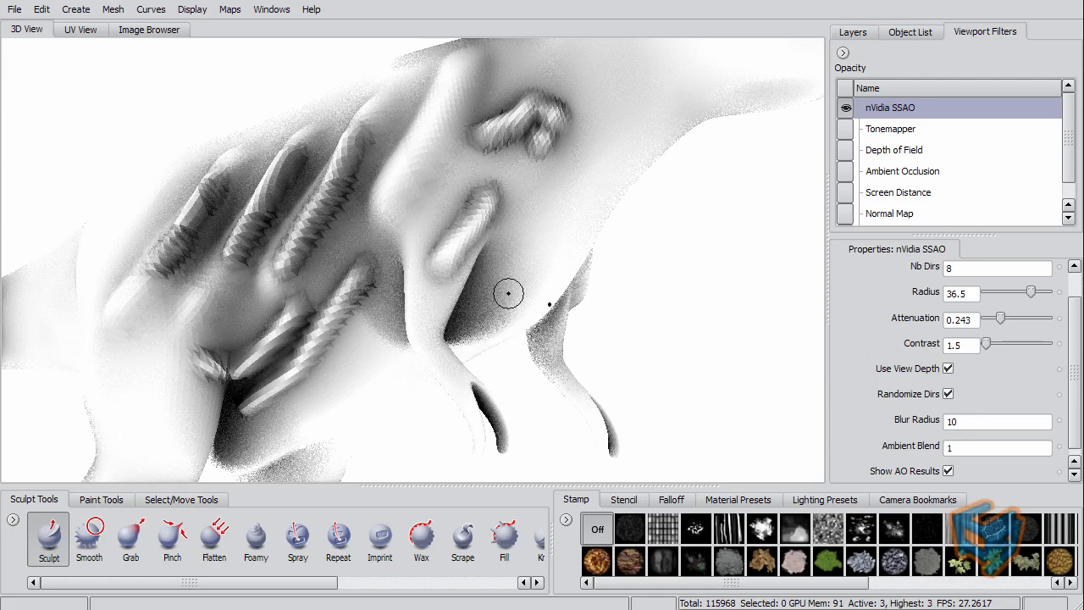
{"action": "left_click_drag", "start_coordinate": [999, 320], "coordinate": [1062, 320]}
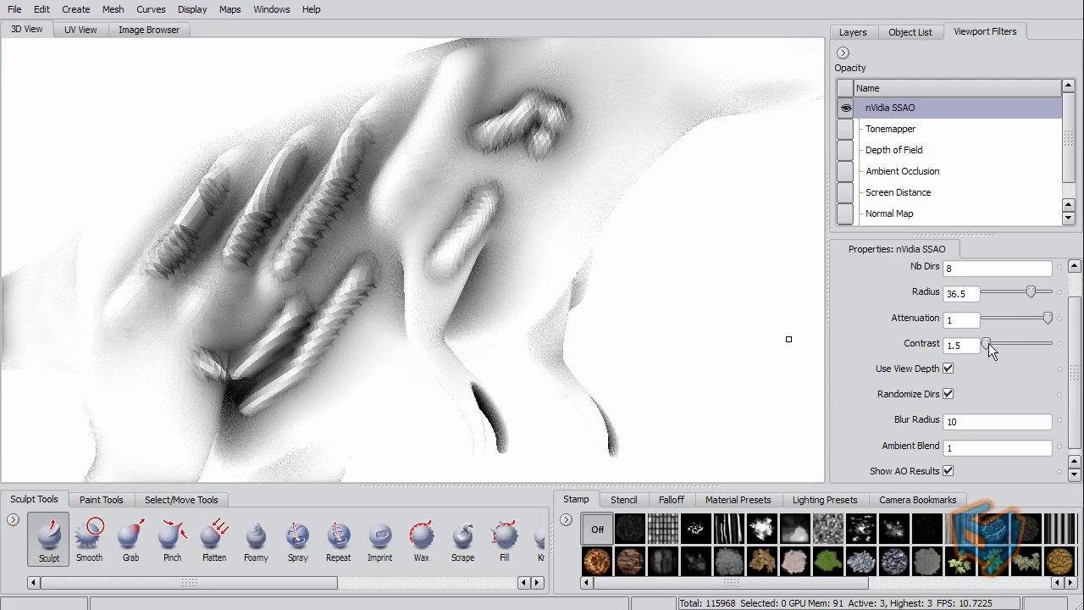
{"action": "left_click_drag", "start_coordinate": [985, 343], "coordinate": [997, 346]}
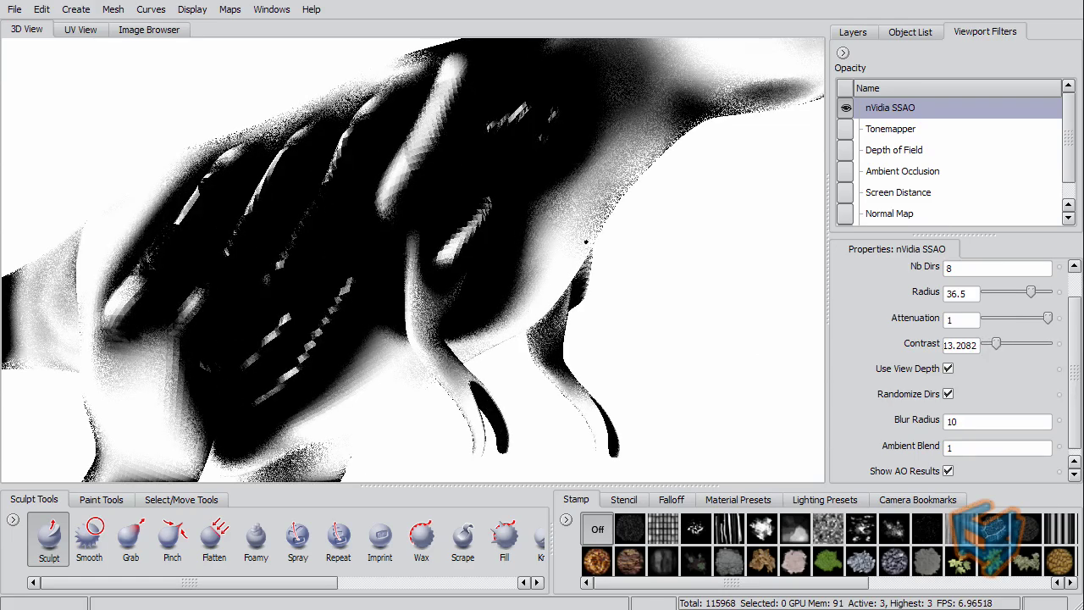
{"action": "left_click_drag", "start_coordinate": [996, 345], "coordinate": [983, 345]}
{"action": "double_click", "coordinate": [965, 345]}
{"action": "type", "text": "1.5"}
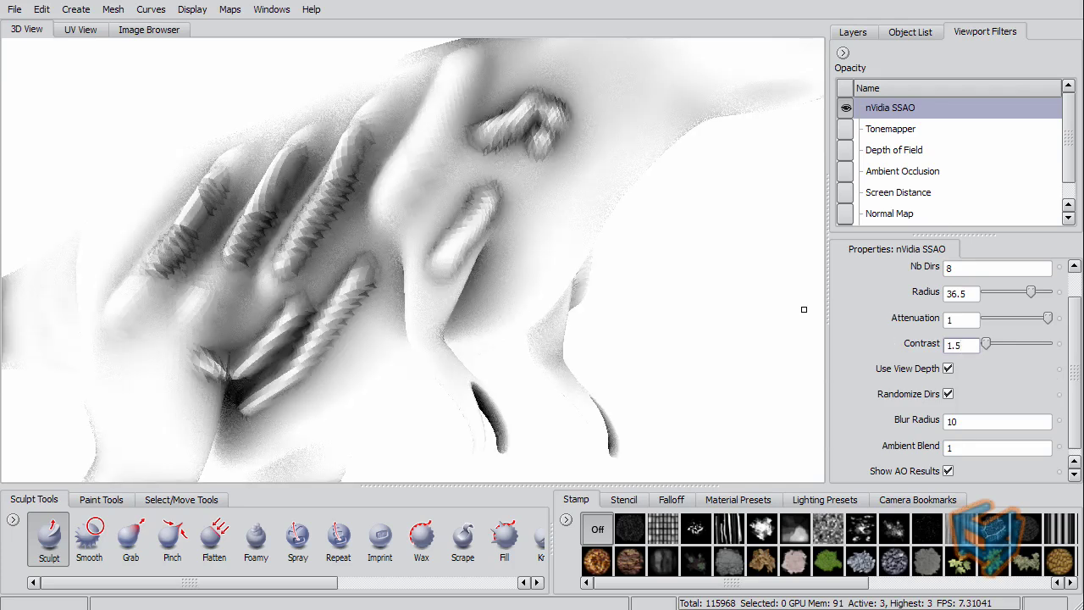
{"action": "scroll", "coordinate": [947, 362], "scroll_direction": "down", "scroll_amount": 1}
{"action": "left_click", "coordinate": [947, 360]}
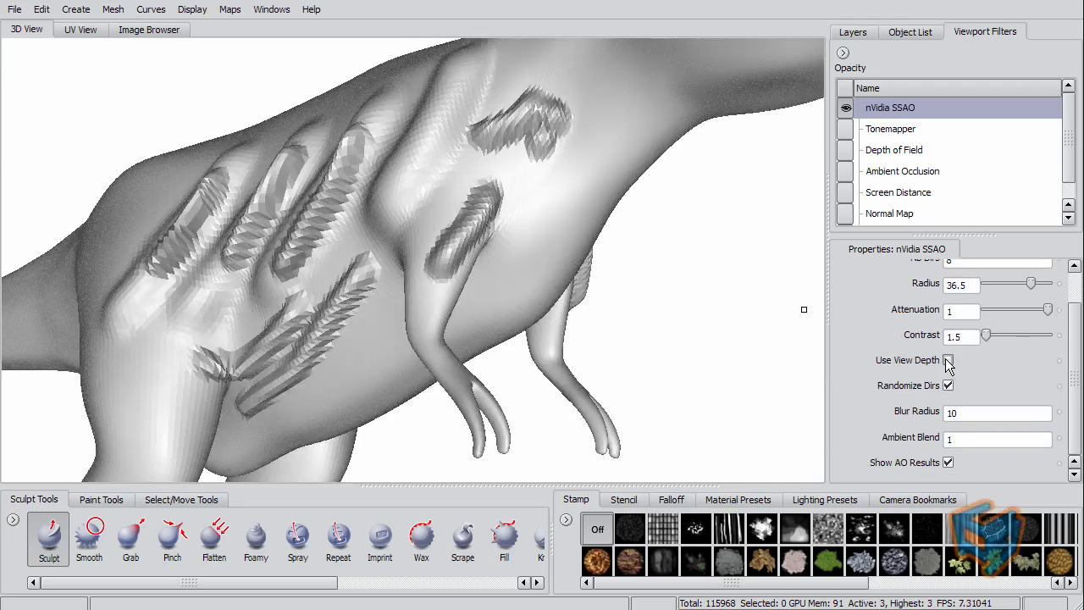
{"action": "left_click", "coordinate": [947, 361]}
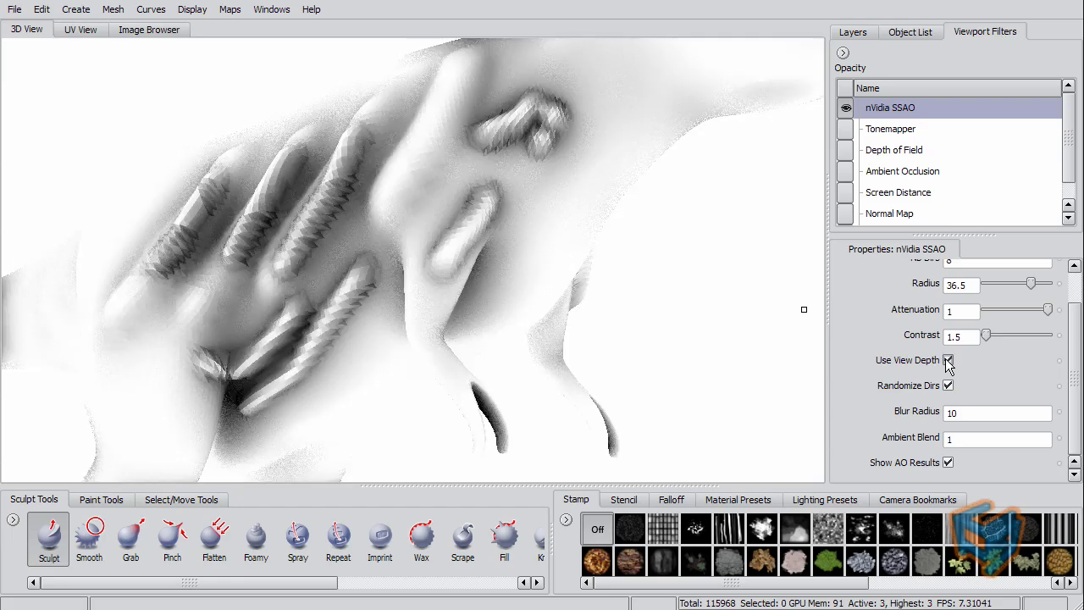
{"action": "left_click", "coordinate": [948, 360]}
{"action": "left_click", "coordinate": [947, 361]}
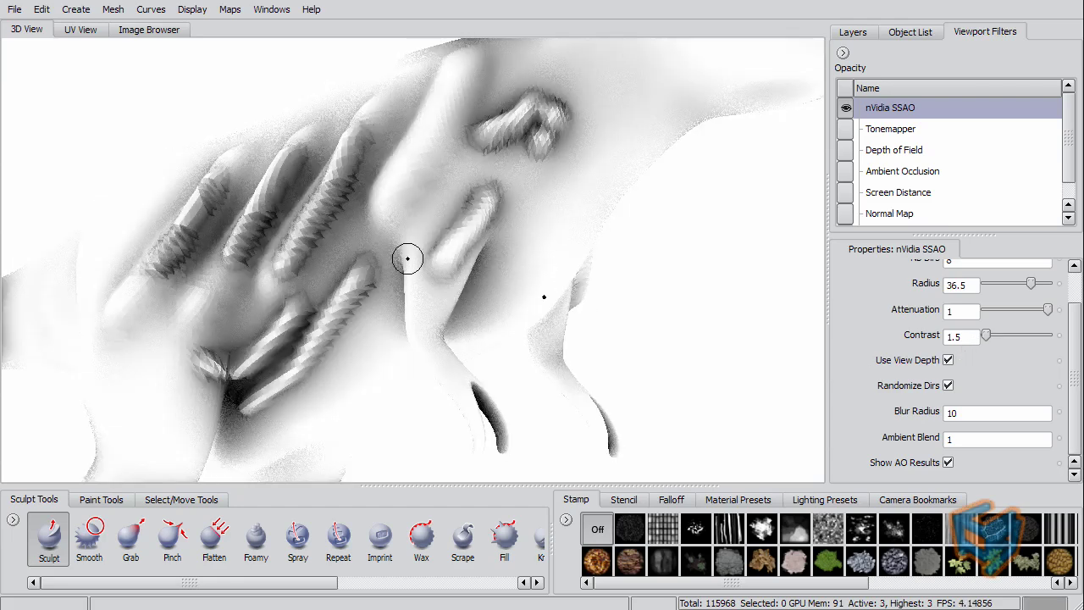
{"action": "right_click_drag", "start_coordinate": [411, 251], "coordinate": [239, 270]}
{"action": "left_click_drag", "start_coordinate": [161, 283], "coordinate": [73, 299]}
{"action": "mouse_move", "coordinate": [155, 305]}
{"action": "left_mouse_down"}
{"action": "mouse_move", "coordinate": [63, 314]}
{"action": "mouse_move", "coordinate": [210, 278]}
{"action": "mouse_move", "coordinate": [167, 272]}
{"action": "left_mouse_up"}
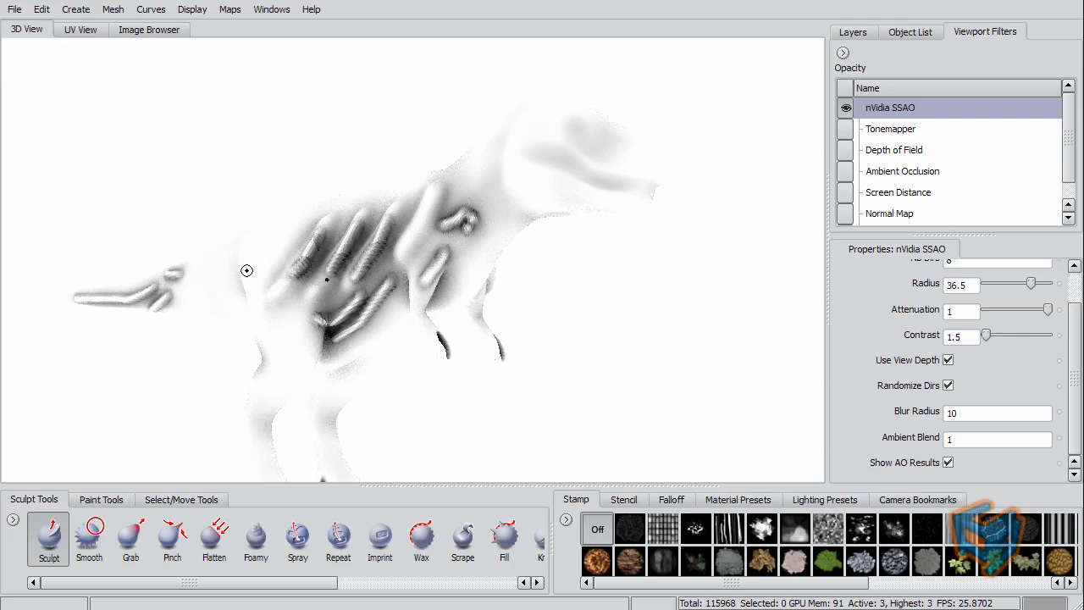
{"action": "left_click", "coordinate": [948, 360]}
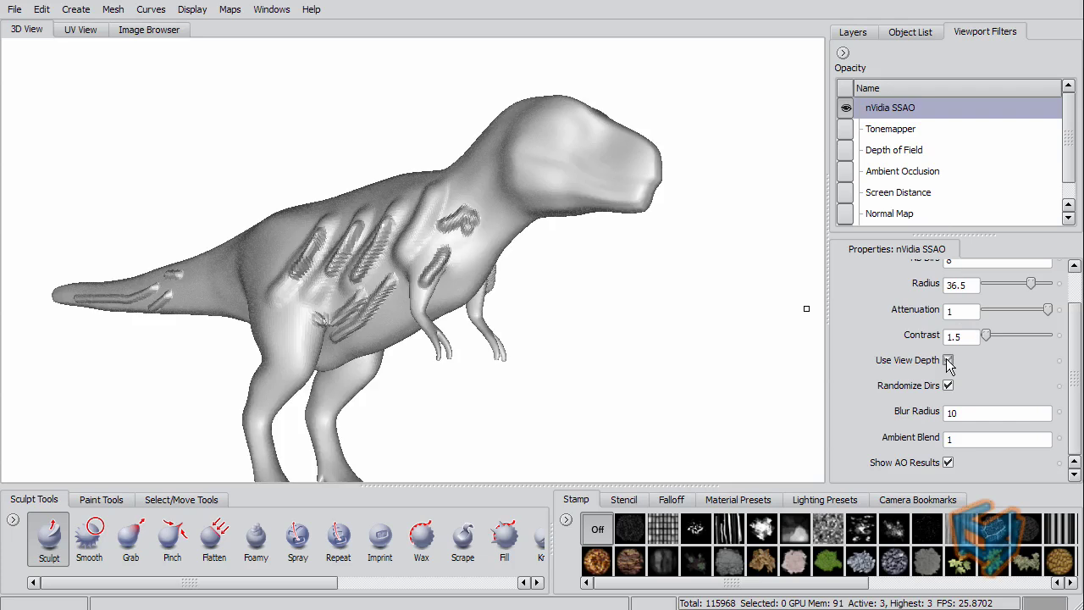
{"action": "left_click", "coordinate": [948, 360]}
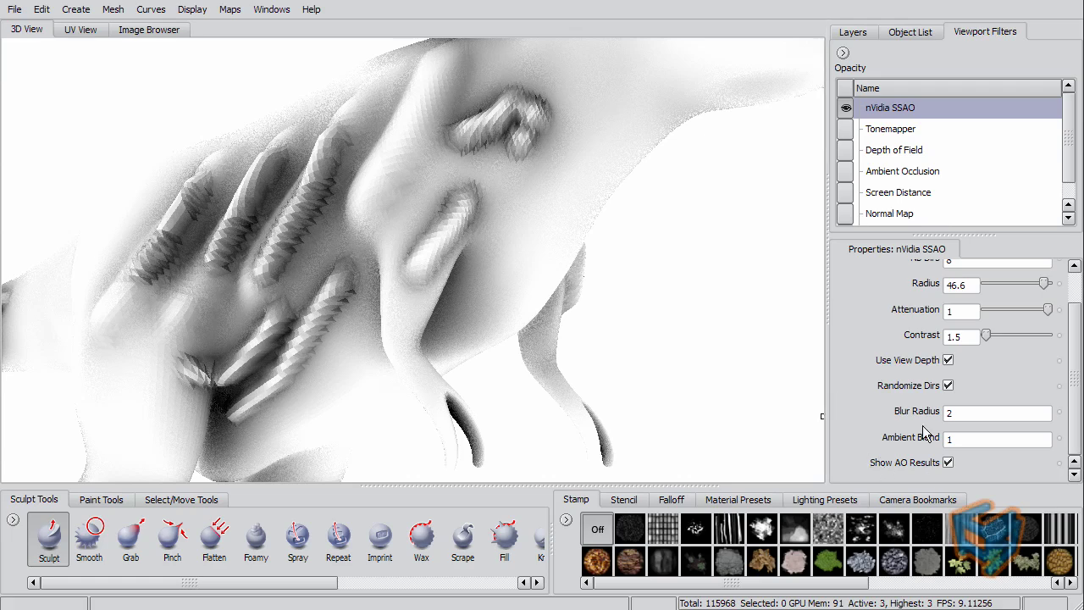
- Uncheck Show AO Results and set Blur Radius to 1, then to 8
{"action": "left_click", "coordinate": [948, 462]}
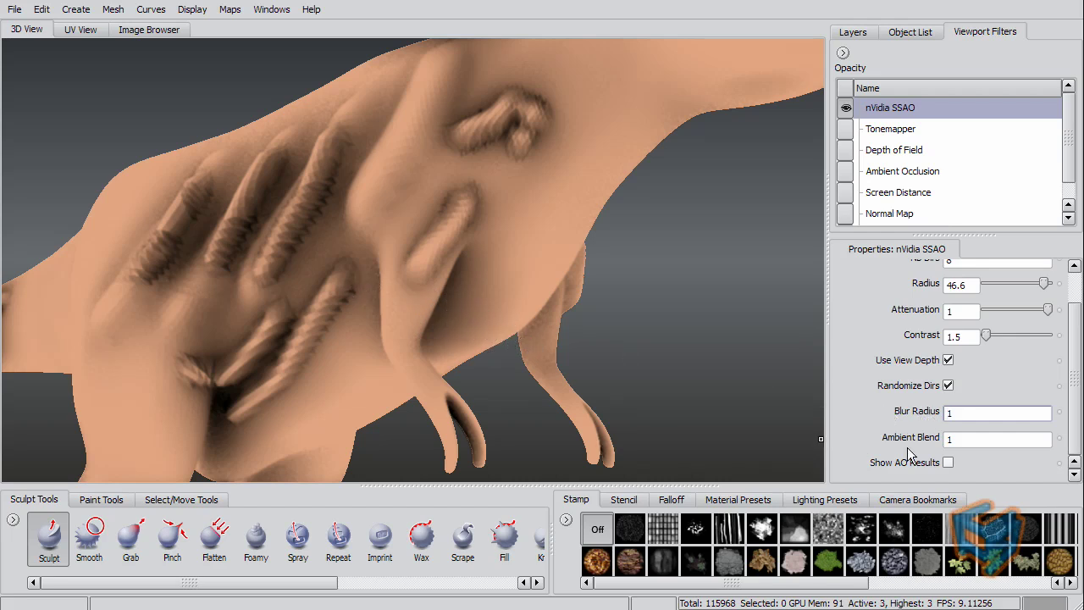
{"action": "double_click", "coordinate": [971, 415]}
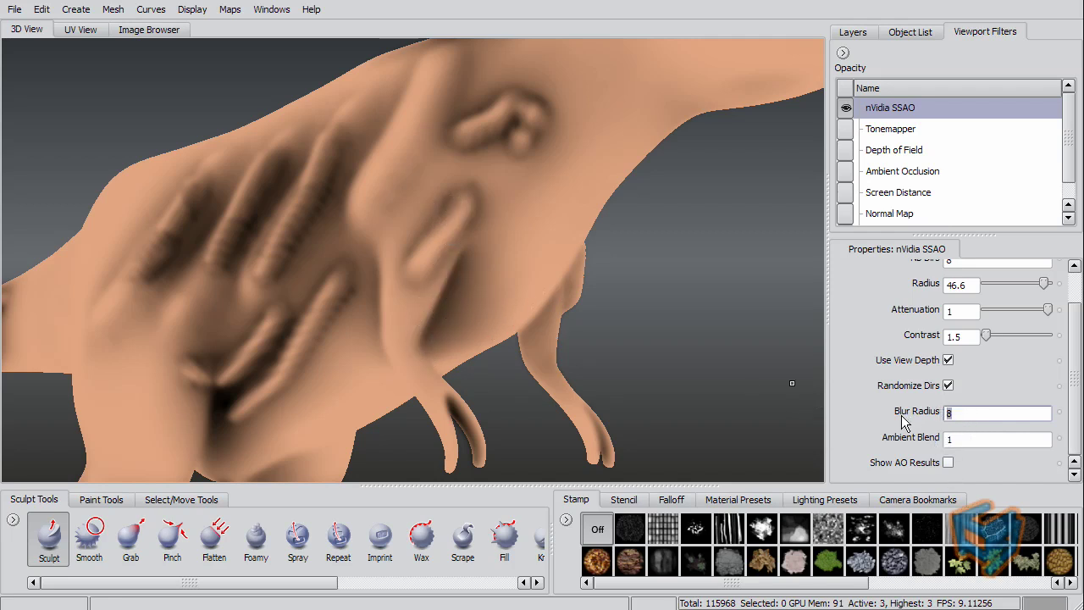
{"action": "key", "text": "Return"}
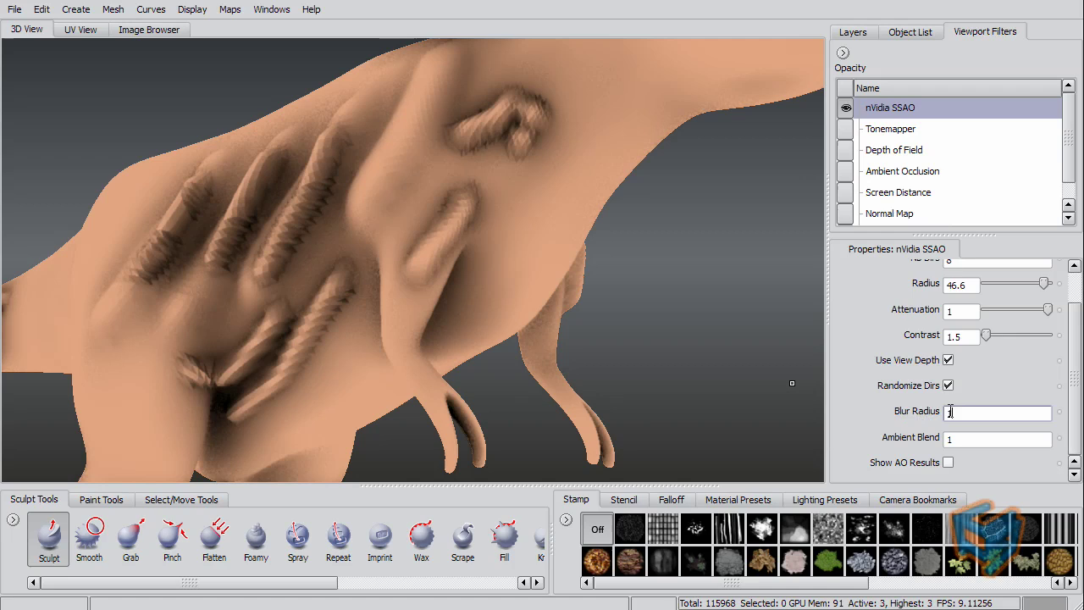
{"action": "key", "text": "Return"}
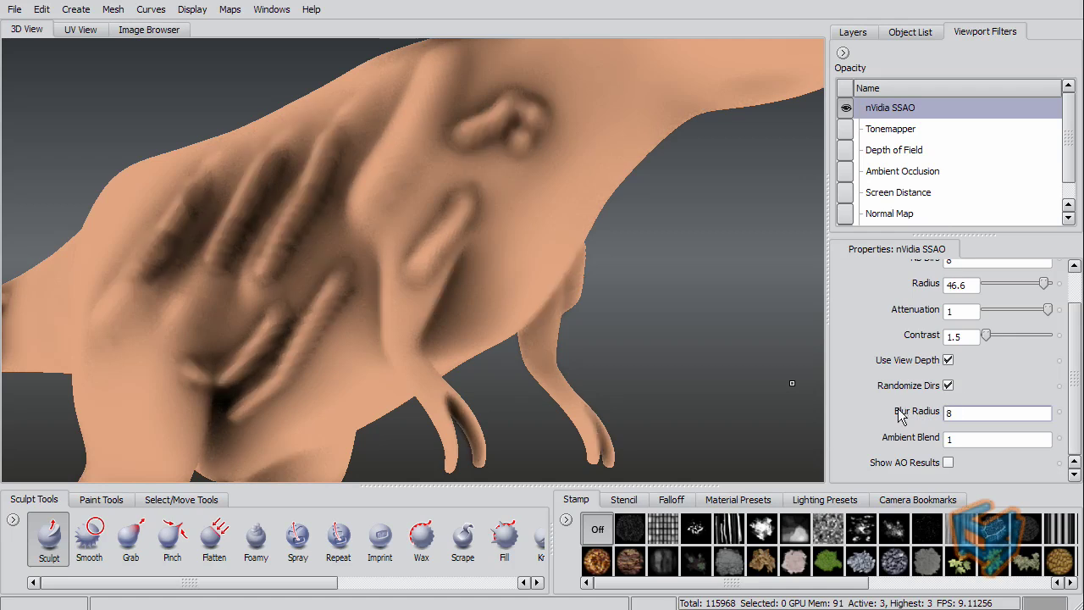
{"action": "left_click", "coordinate": [948, 464]}
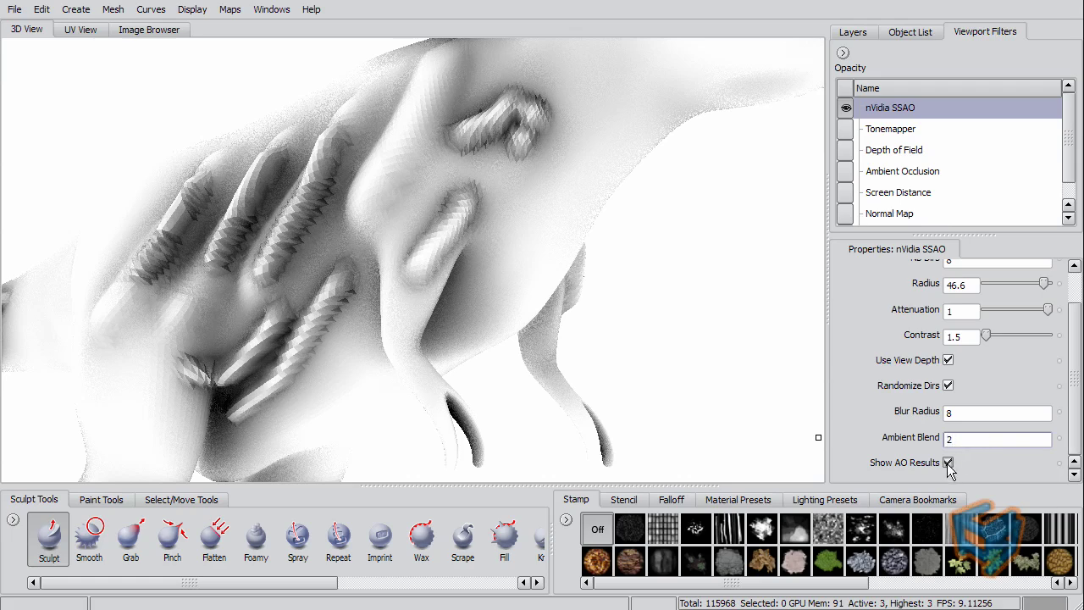
{"action": "left_click", "coordinate": [948, 463]}
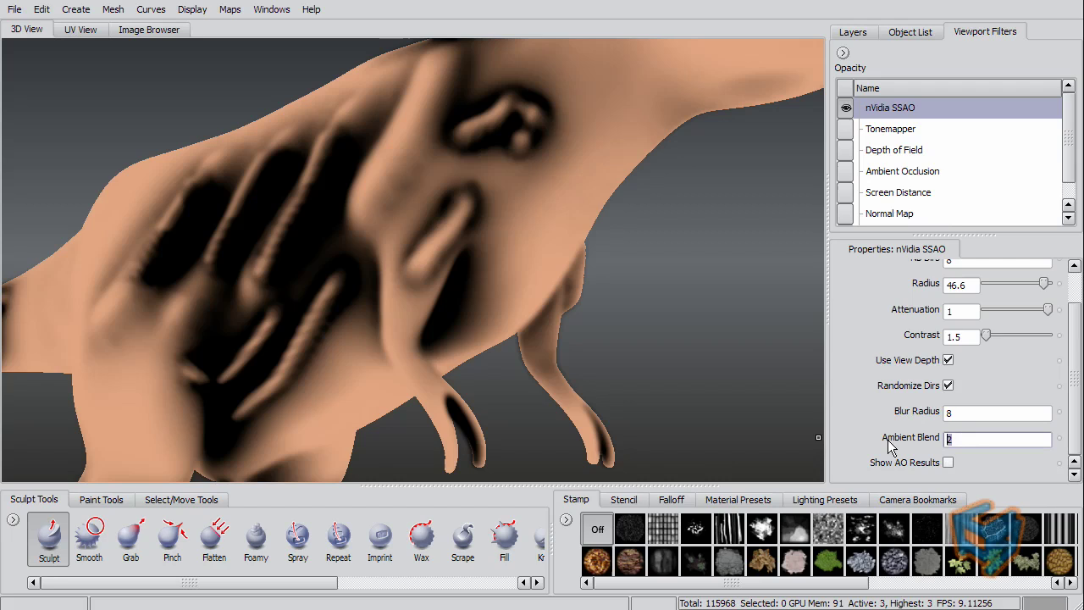
{"action": "type", "text": "1"}
{"action": "key", "text": "Return"}
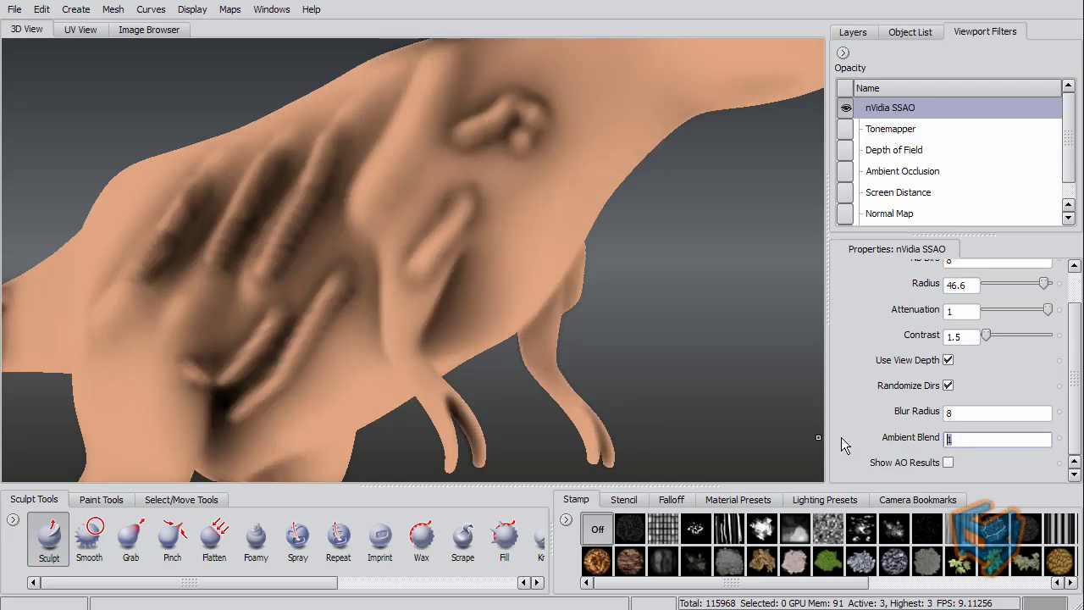
{"action": "type", "text": "2"}
{"action": "key", "text": "Return"}
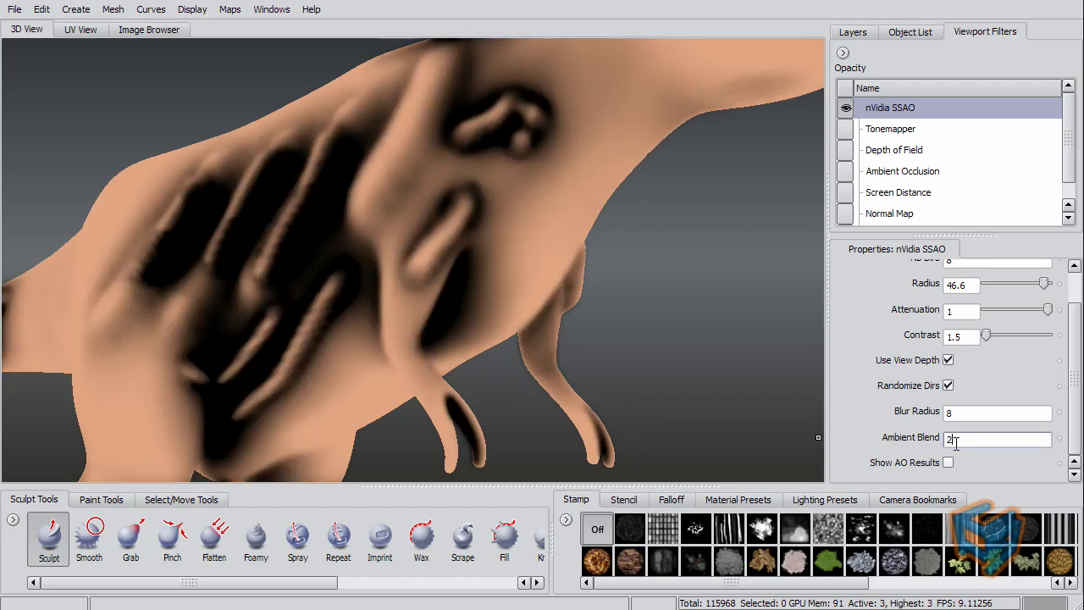
{"action": "type", "text": "3"}
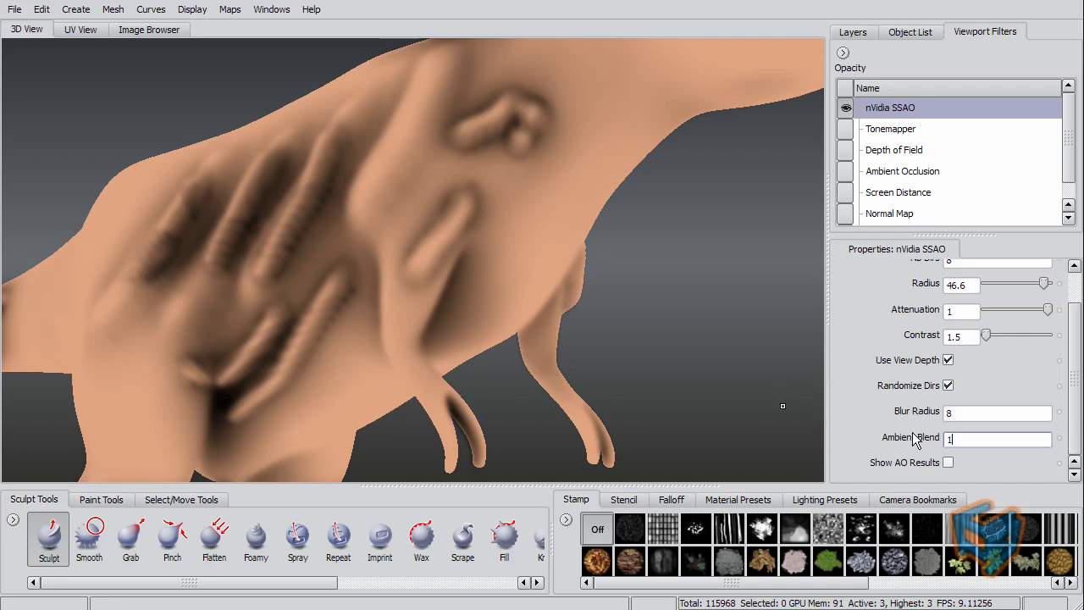
{"action": "left_click", "coordinate": [947, 462]}
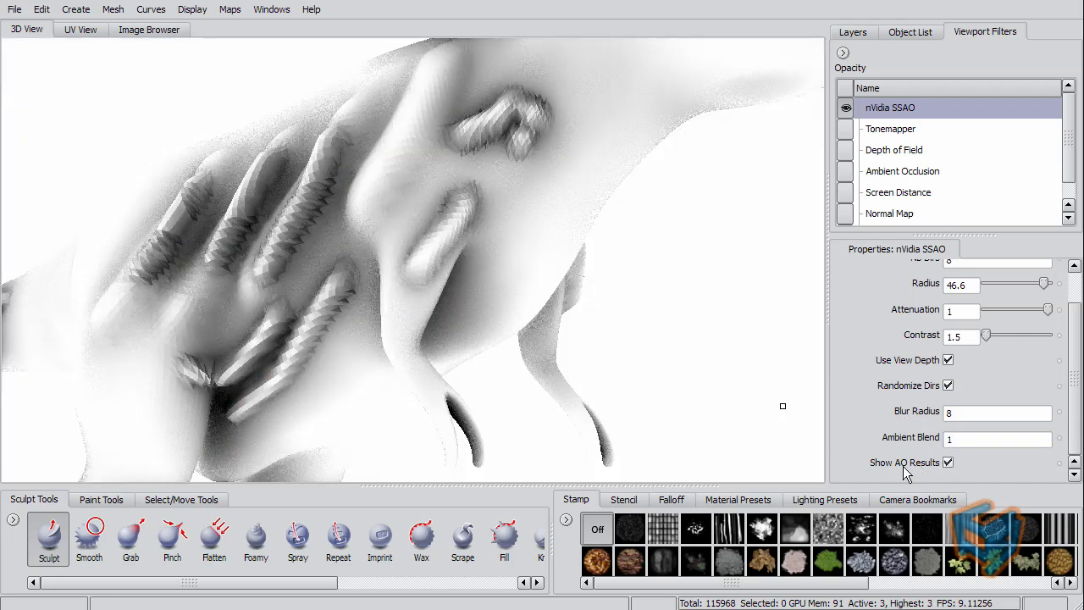
{"action": "left_click", "coordinate": [946, 462]}
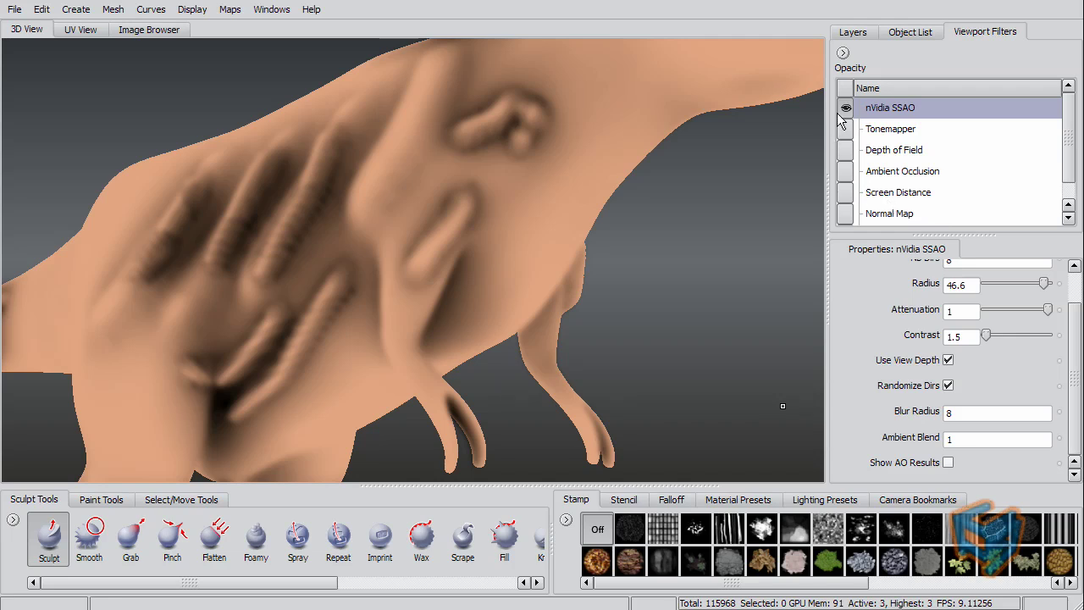
- Add a second nVidiaAOViewPortFilter via New Filter and hide the original nVidia SSAO filter
{"action": "left_click_drag", "start_coordinate": [983, 237], "coordinate": [983, 296]}
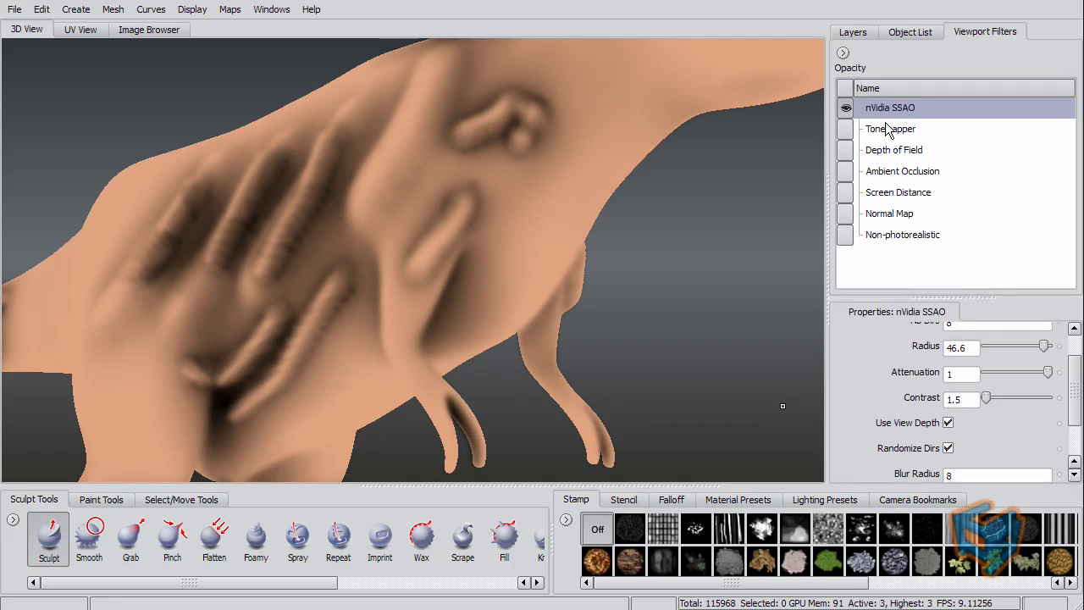
{"action": "left_click", "coordinate": [843, 53]}
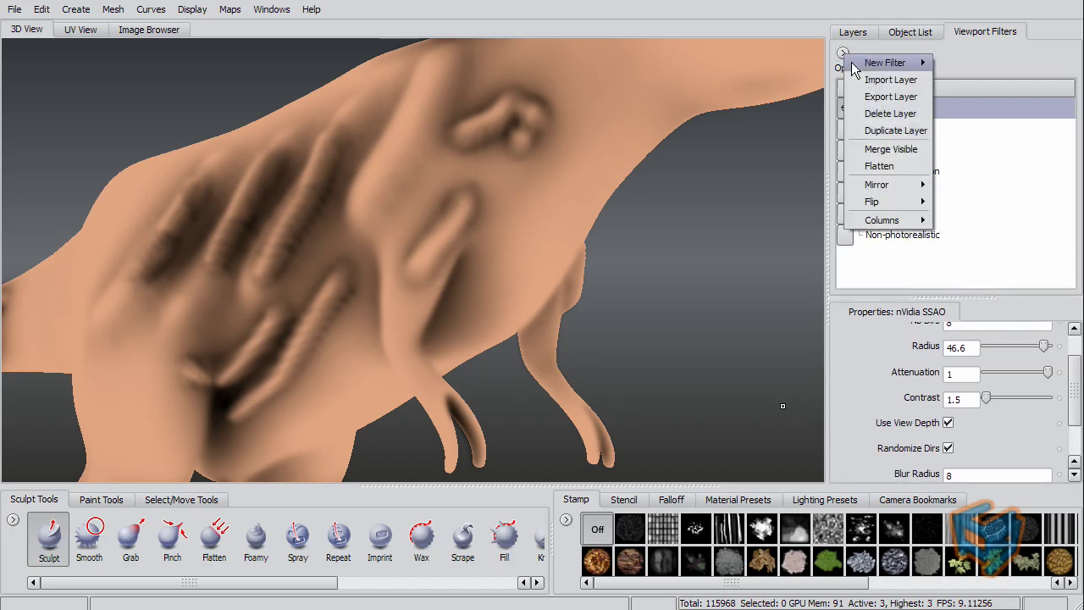
{"action": "mouse_move", "coordinate": [898, 63]}
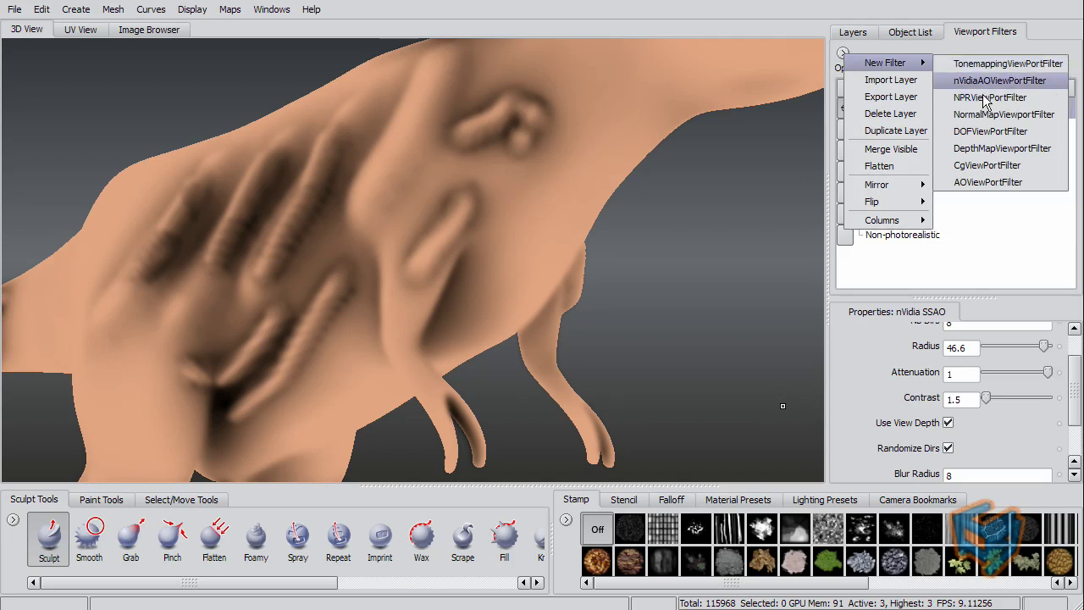
{"action": "left_click", "coordinate": [986, 81]}
{"action": "left_click", "coordinate": [897, 109]}
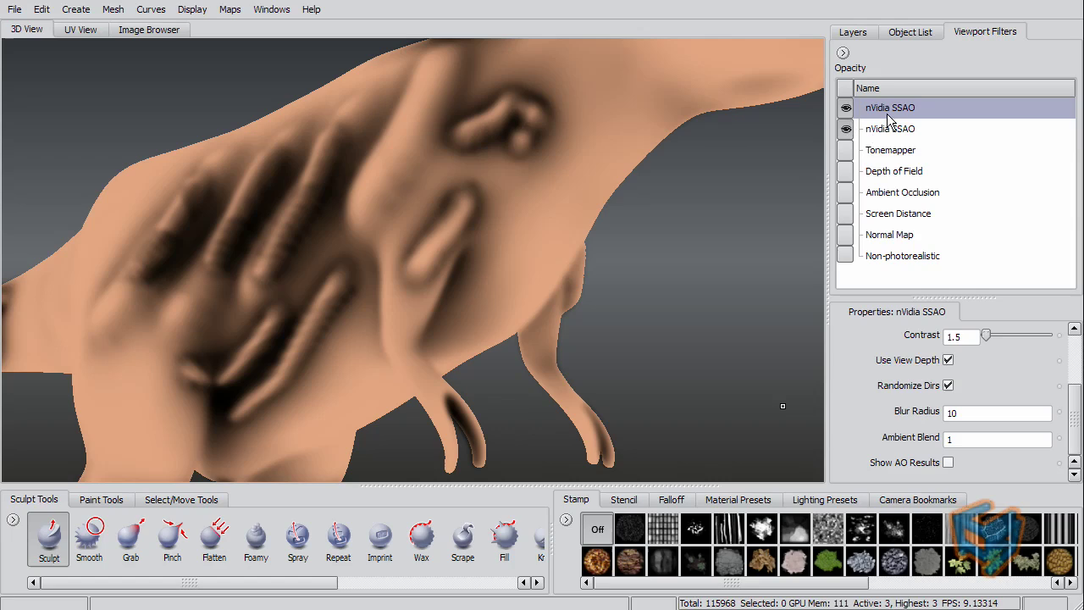
{"action": "left_click", "coordinate": [846, 108]}
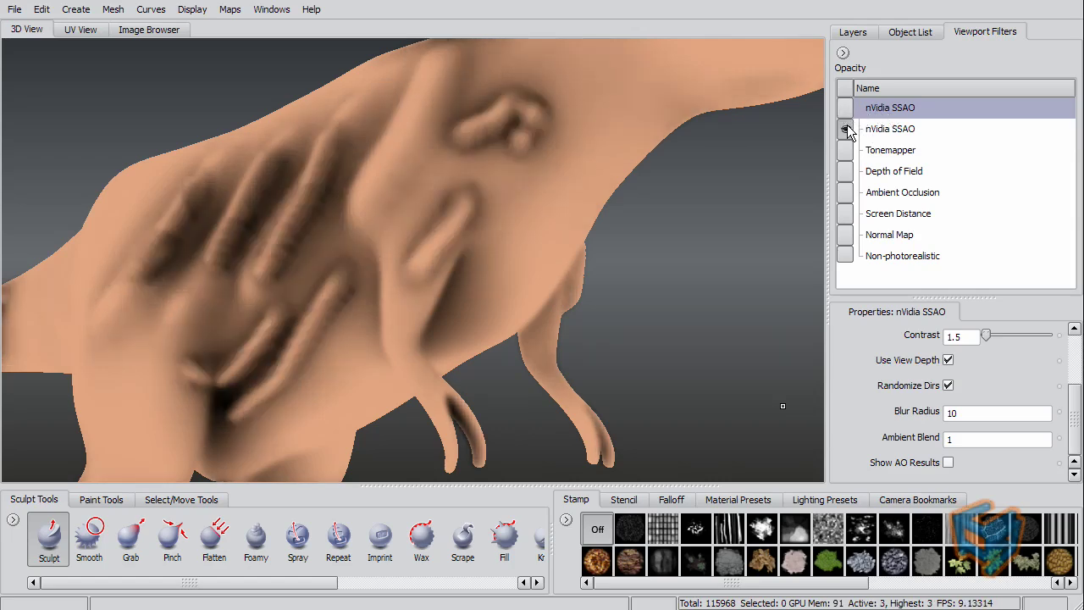